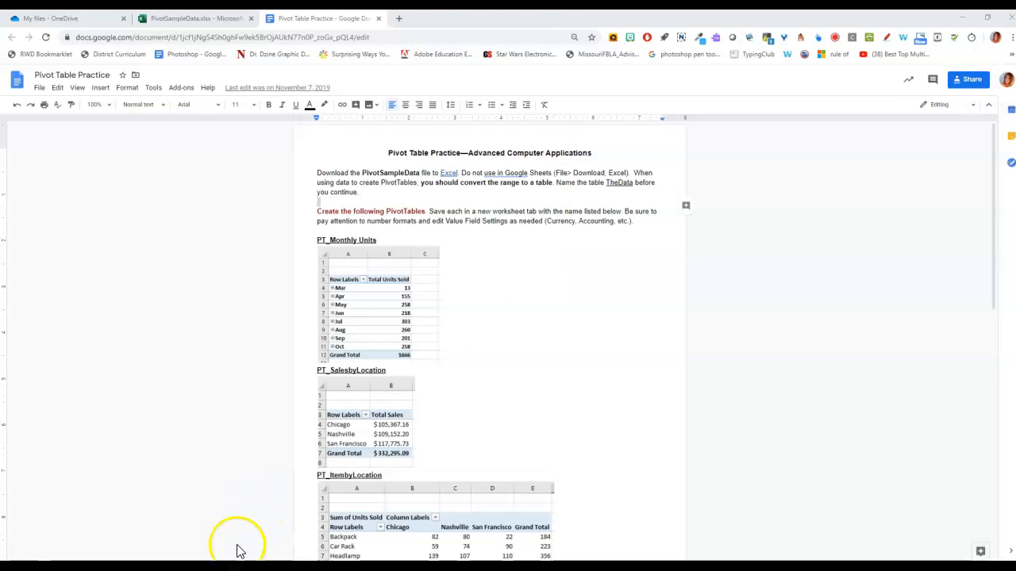
# - Switch to the PivotSampleData Google Sheet and show its download formats, including Microsoft Excel (.xlsx)
pyautogui.moveTo(221, 567)
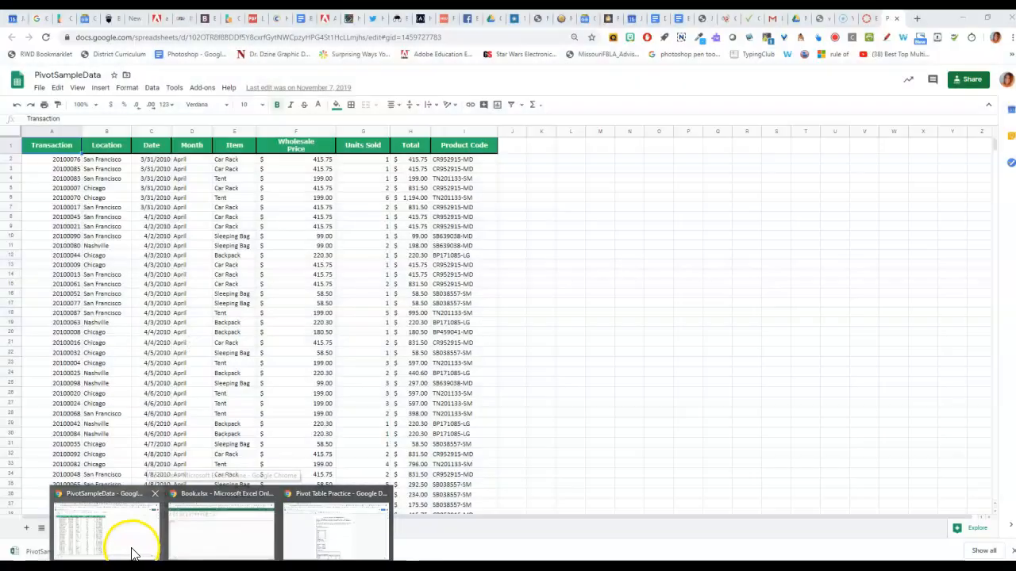
pyautogui.click(132, 550)
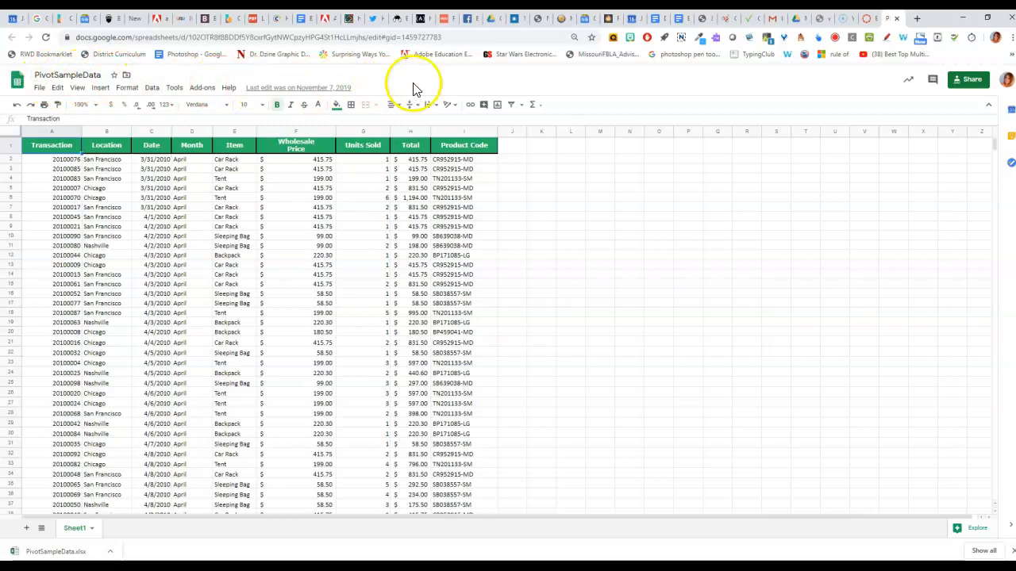
pyautogui.click(38, 89)
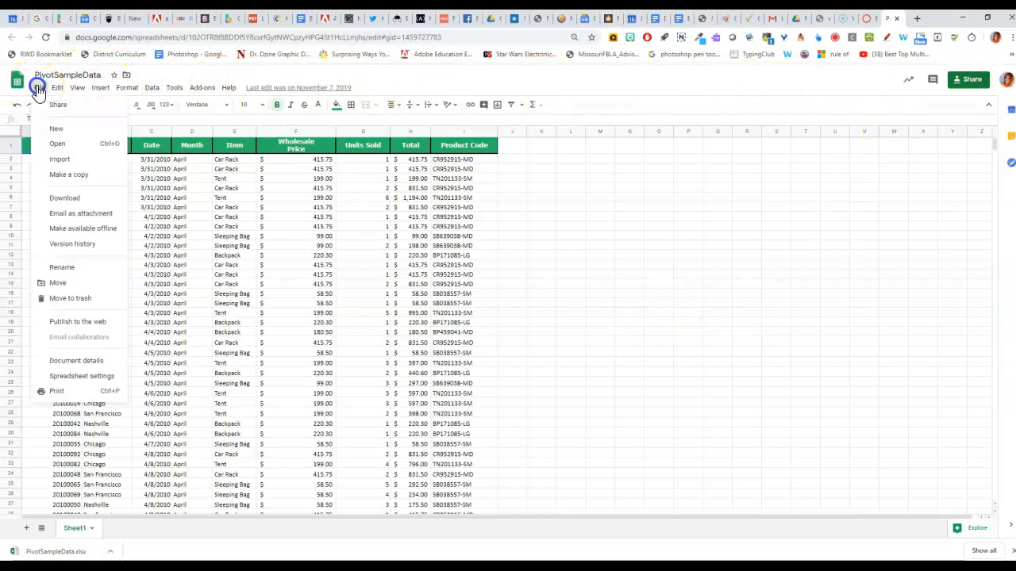
pyautogui.moveTo(86, 206)
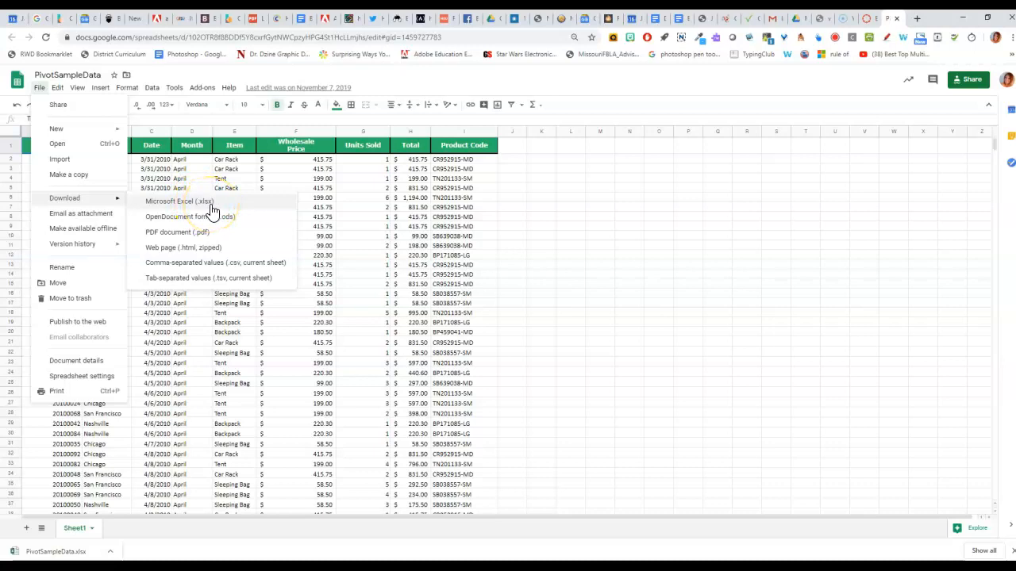
# - Switch to the OneDrive files and bring up the PivotSampleData.xlsx workbook in Excel Online
pyautogui.click(222, 567)
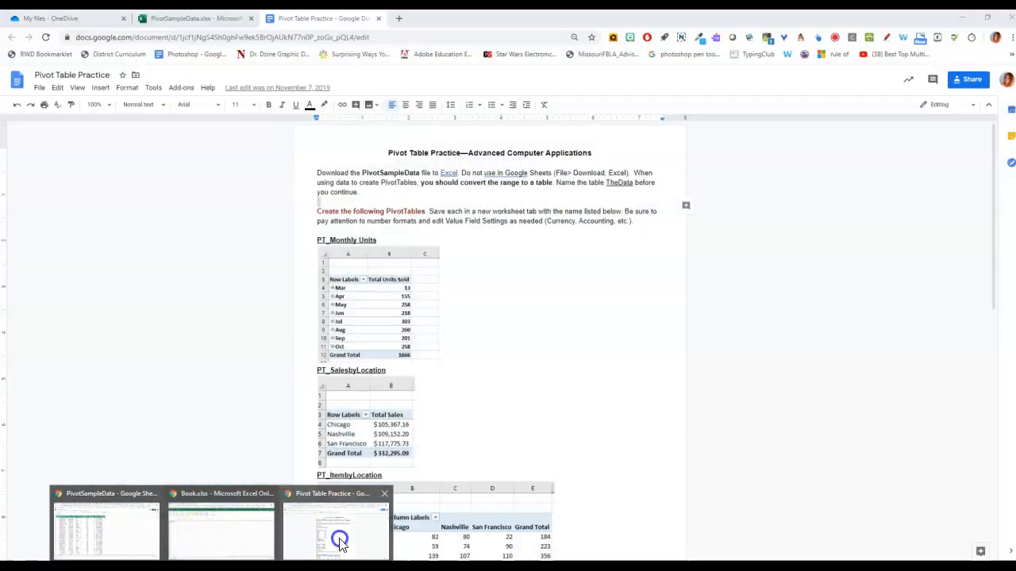
pyautogui.click(340, 538)
pyautogui.click(77, 22)
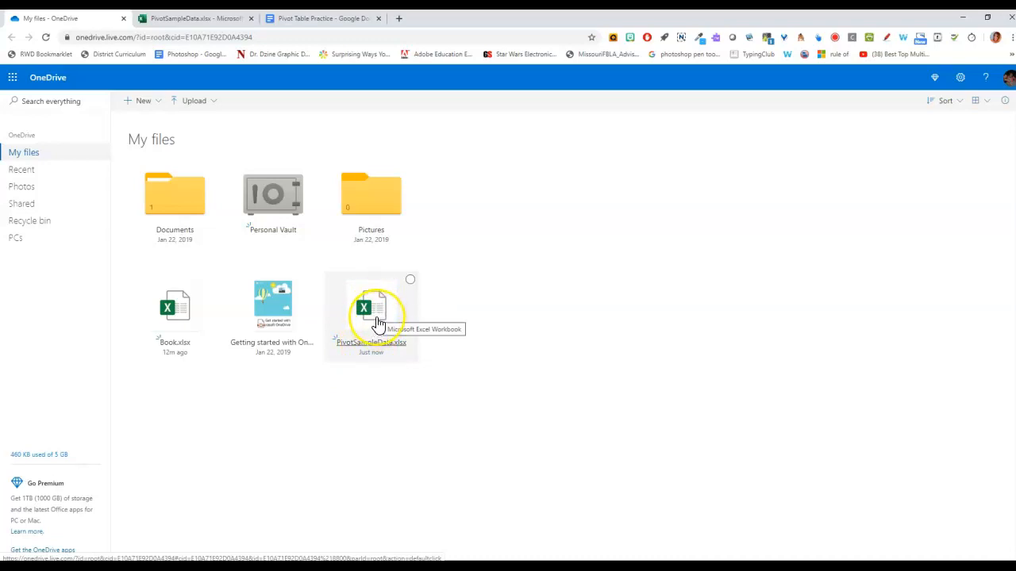
pyautogui.click(370, 331)
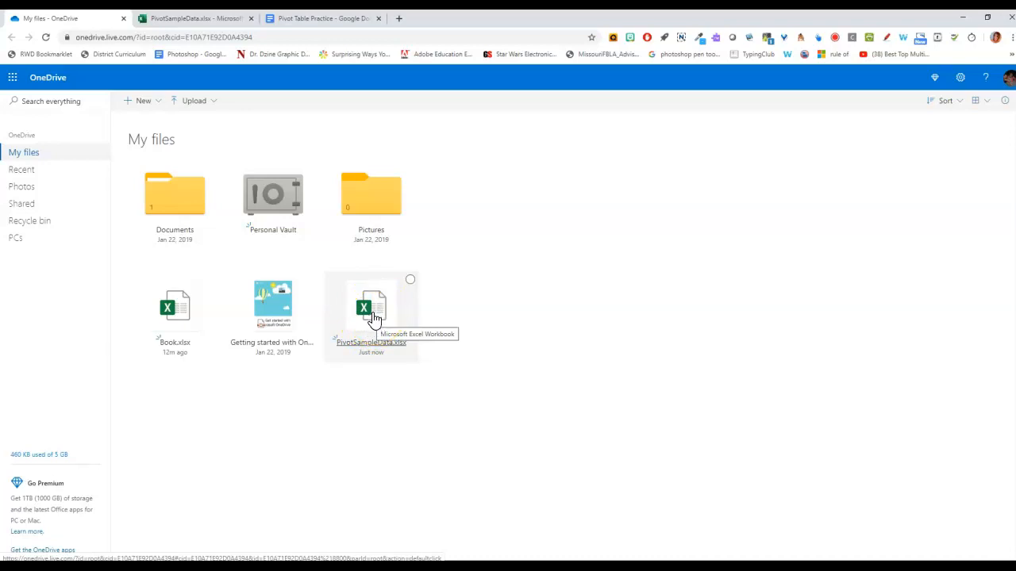
pyautogui.click(203, 18)
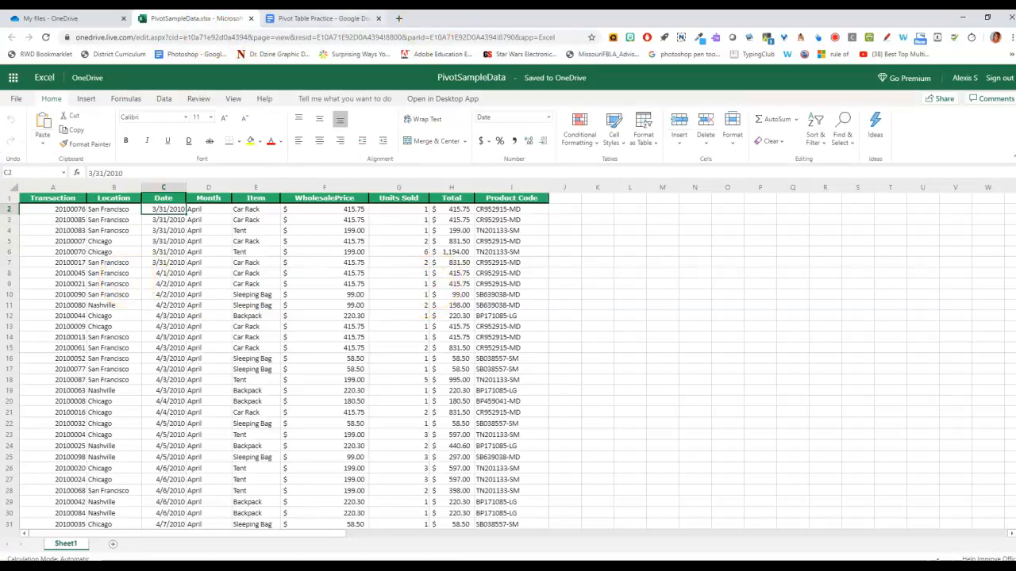
# - Review the required PivotTables and PivotChart in the Pivot Table Practice document
pyautogui.click(313, 18)
pyautogui.click(457, 418)
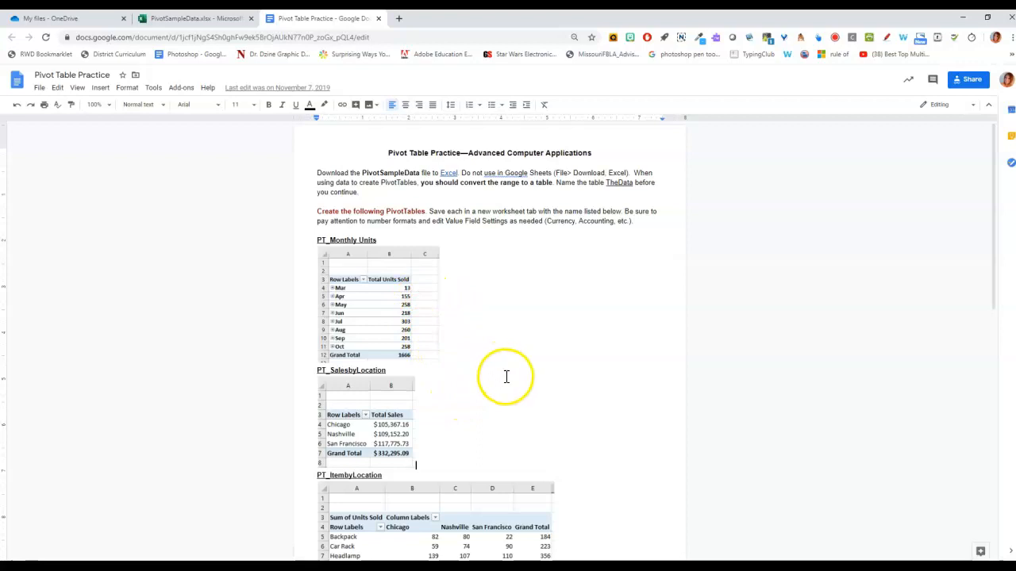
pyautogui.scroll(-1, 508, 376)
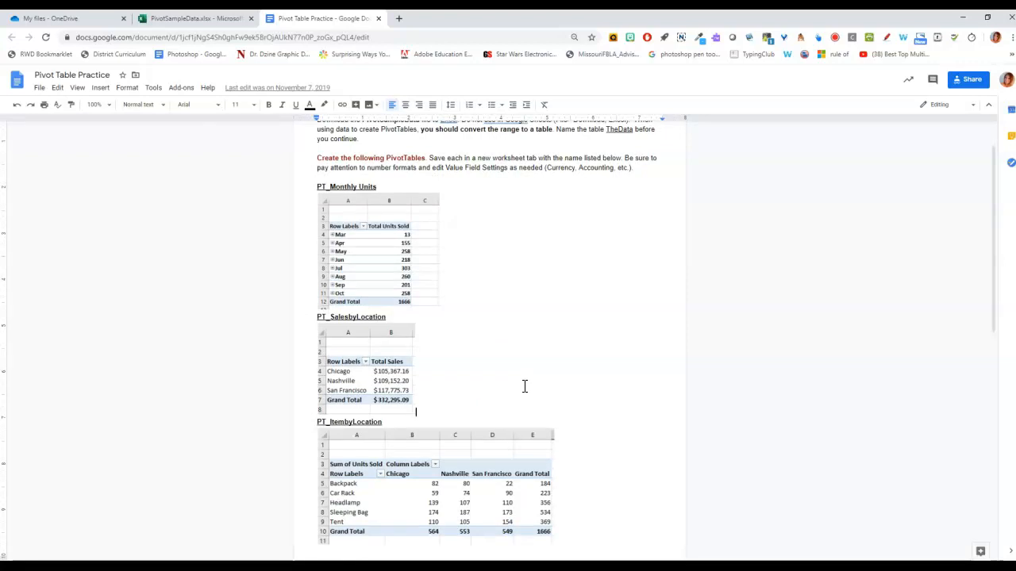
pyautogui.scroll(-7, 524, 386)
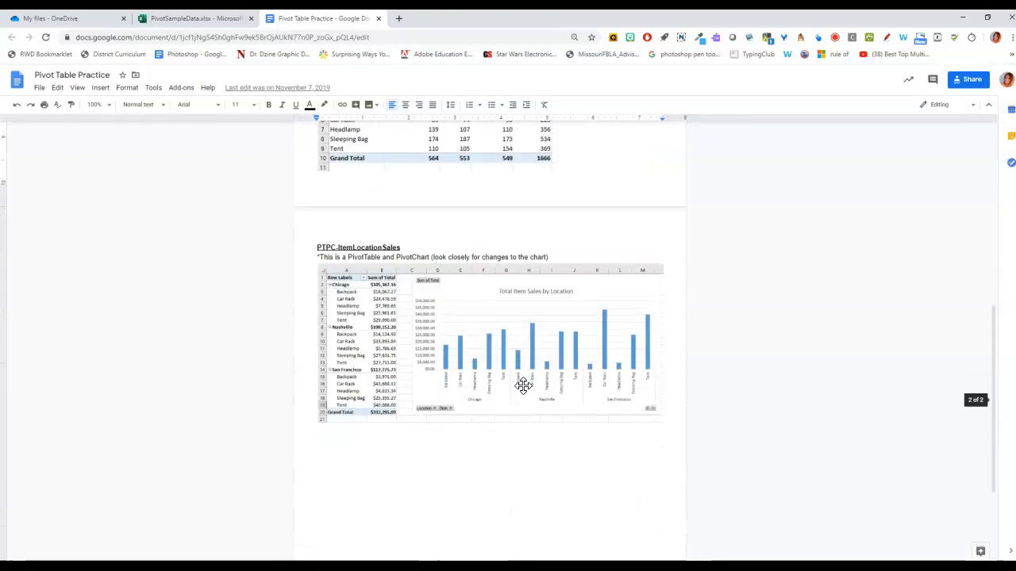
pyautogui.scroll(8, 525, 386)
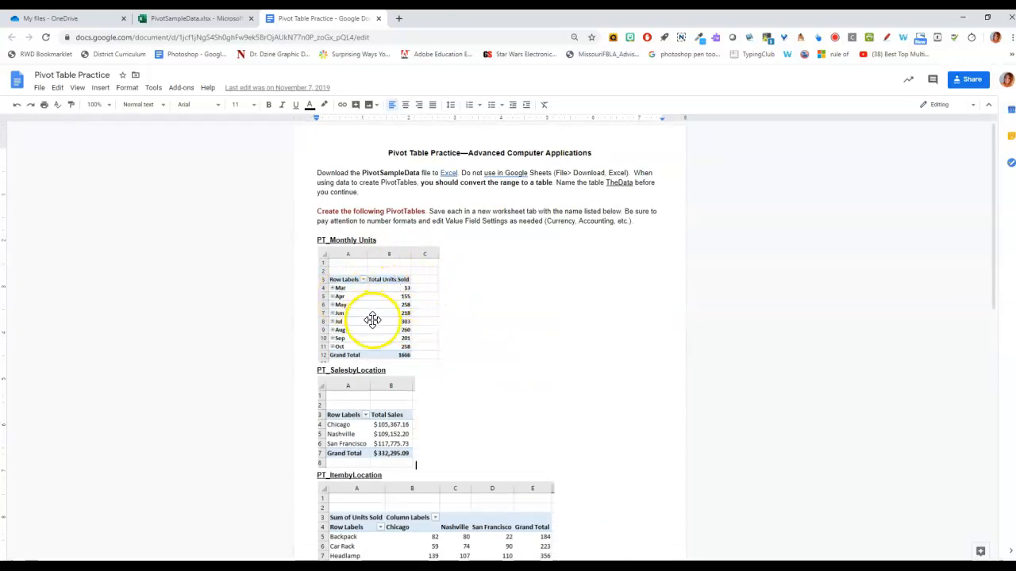
# - Move the Pivot Table Practice document out of the browser window that holds the PivotSampleData workbook
pyautogui.click(193, 19)
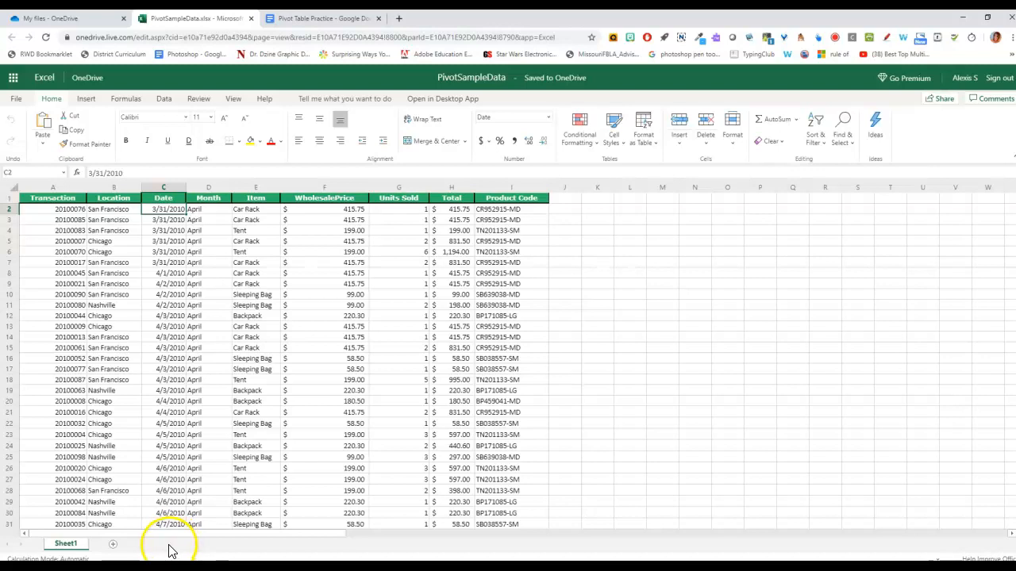
pyautogui.click(337, 24)
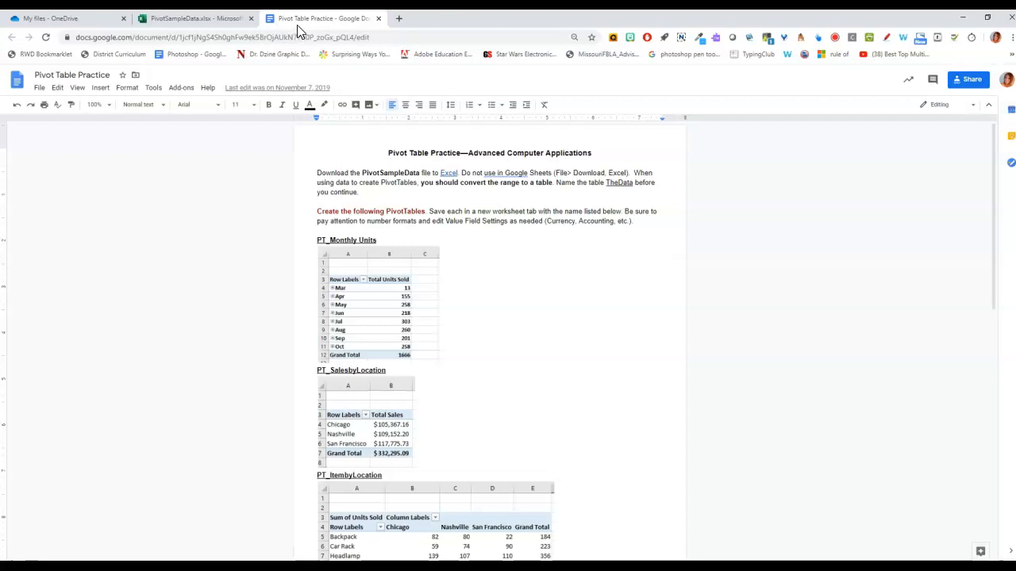
pyautogui.moveTo(307, 23); pyautogui.dragTo(1015, 175)
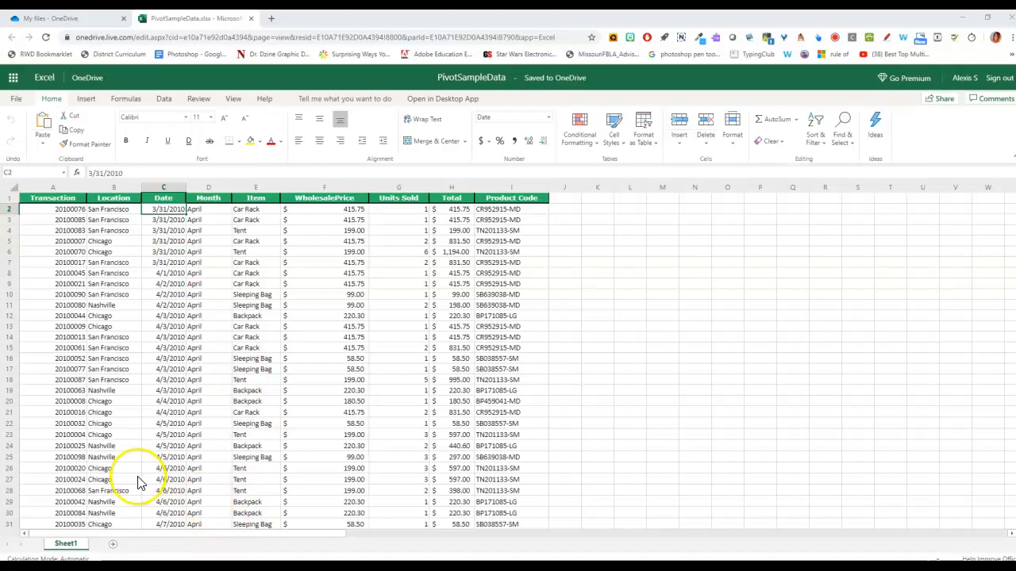
# - Start a new PivotTable from the Sheet1 data, with the Transaction header in cell A1 selected
pyautogui.click(71, 230)
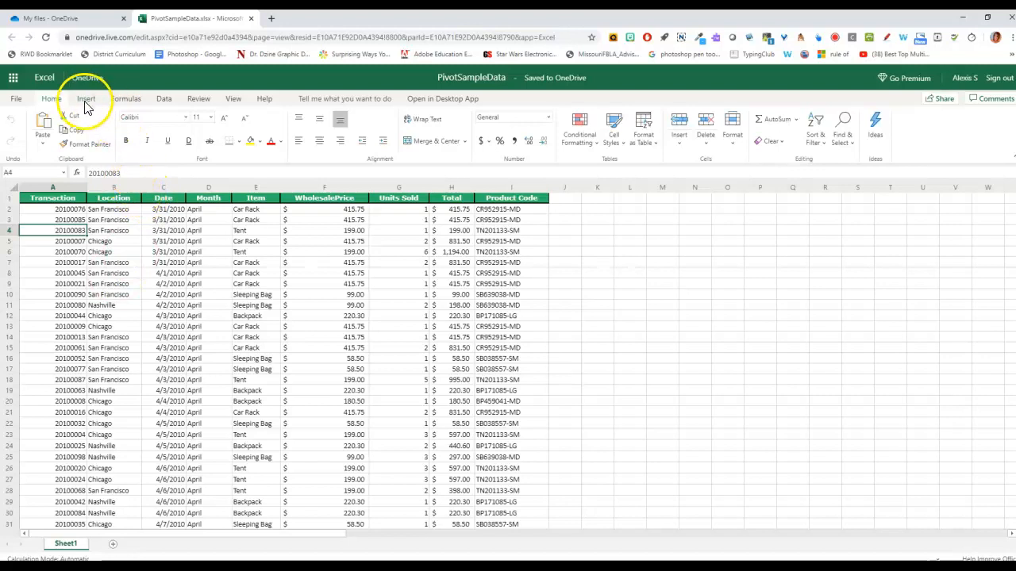
pyautogui.click(57, 198)
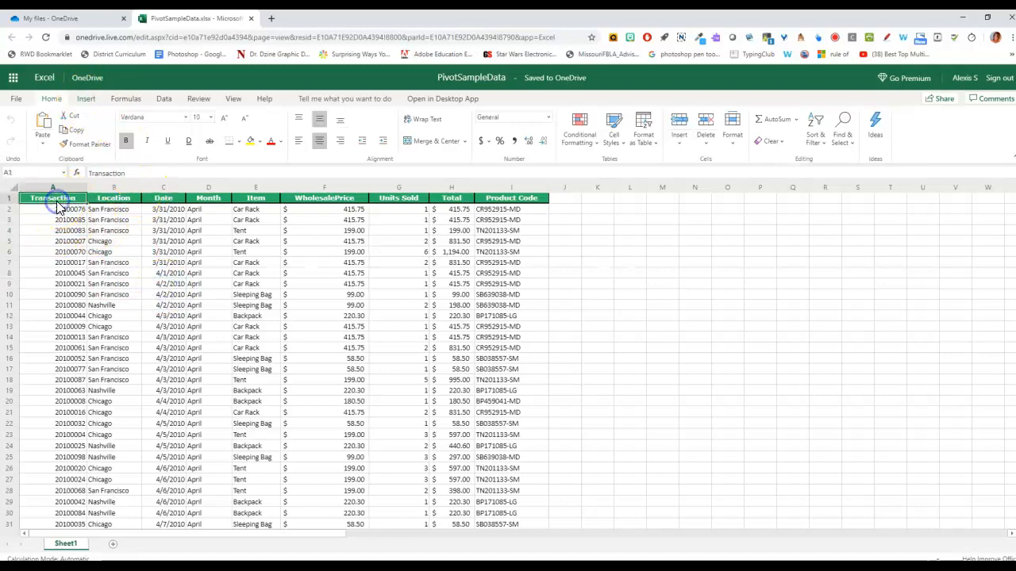
pyautogui.click(88, 100)
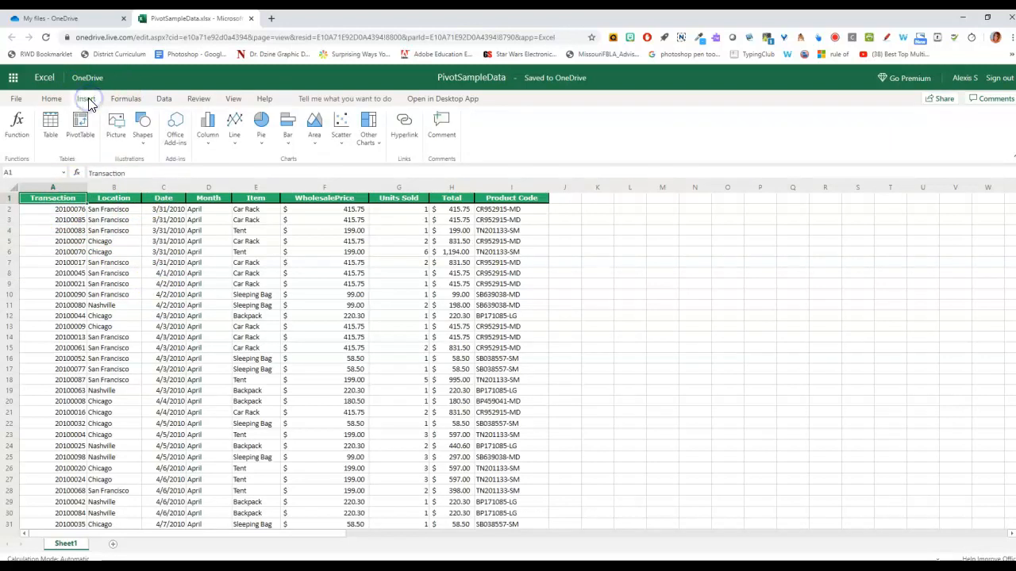
pyautogui.click(118, 102)
pyautogui.click(92, 101)
pyautogui.click(51, 141)
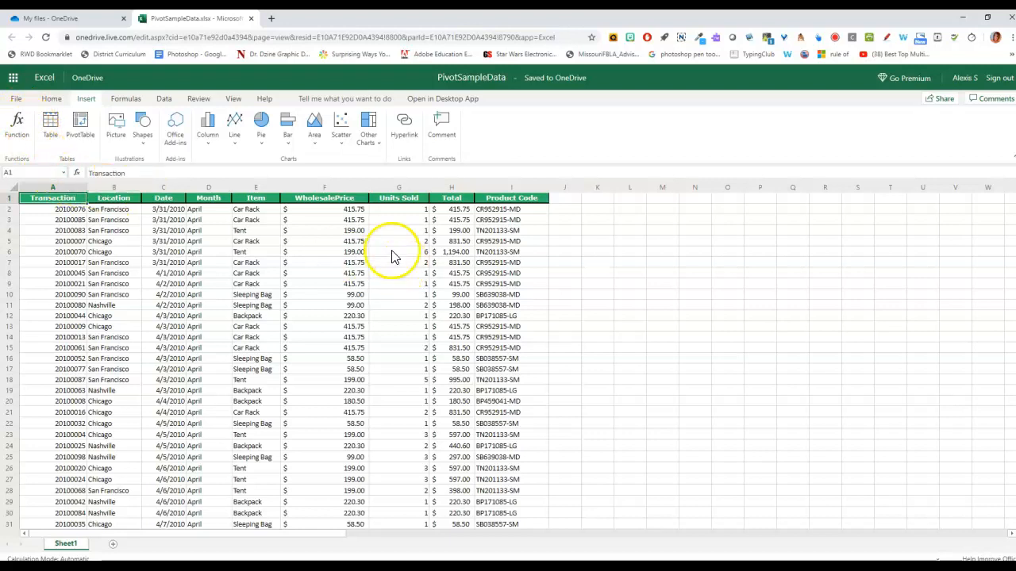
pyautogui.click(78, 131)
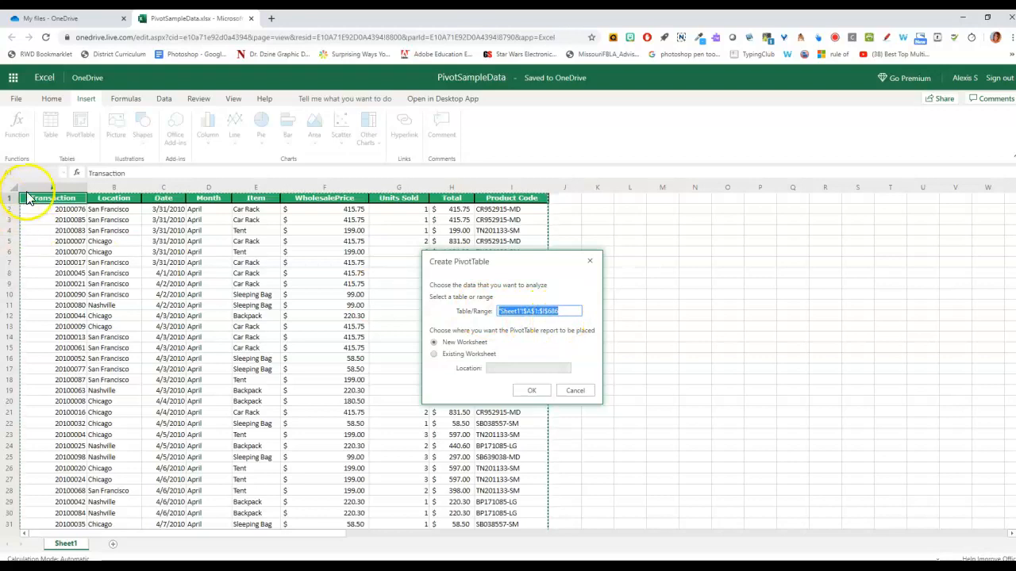
# - Check the source range down to its last data row and create the PivotTable on a new worksheet
pyautogui.scroll(-20, 362, 411)
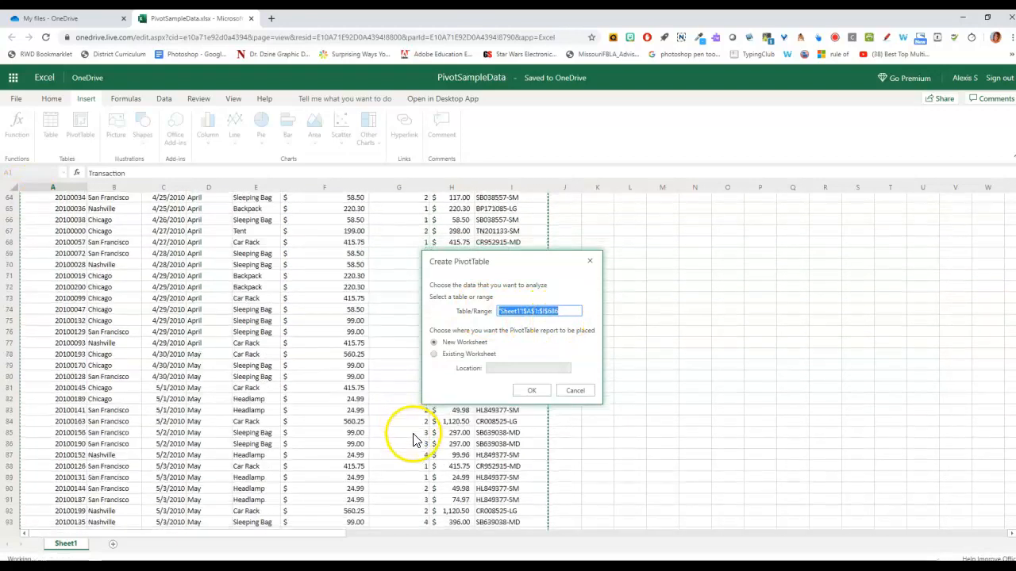
pyautogui.scroll(-20, 418, 436)
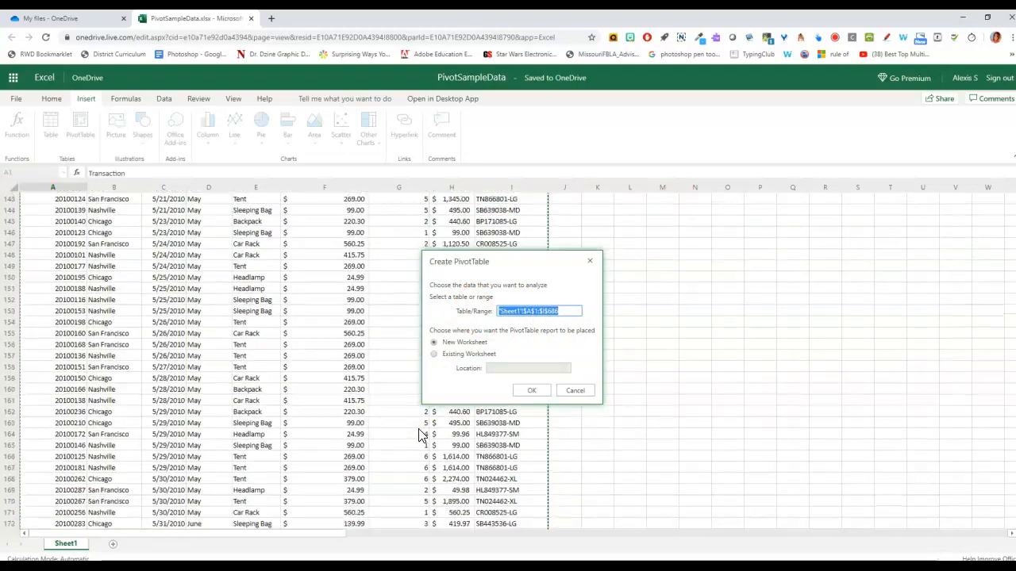
pyautogui.scroll(-20, 419, 436)
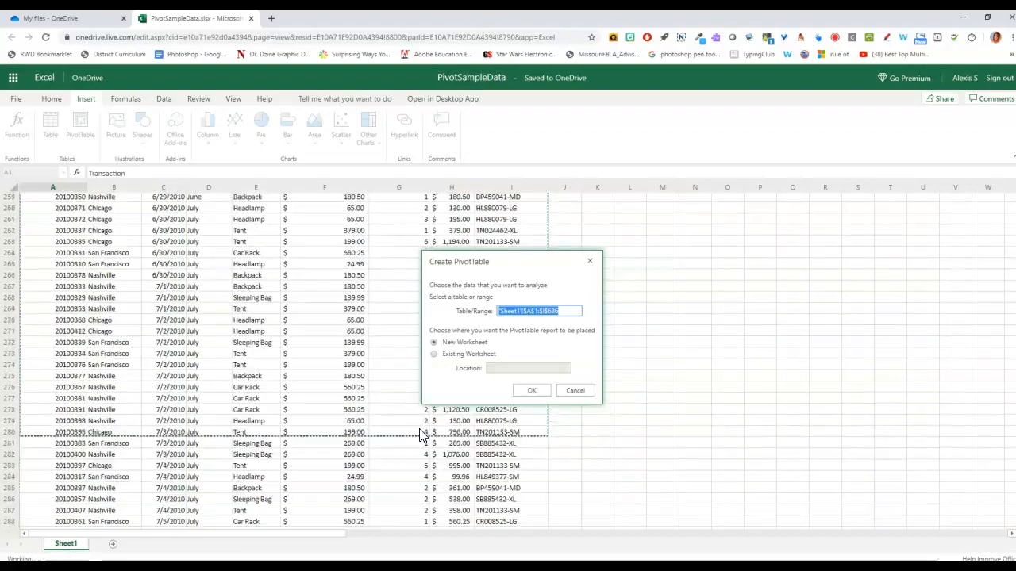
pyautogui.scroll(-20, 420, 436)
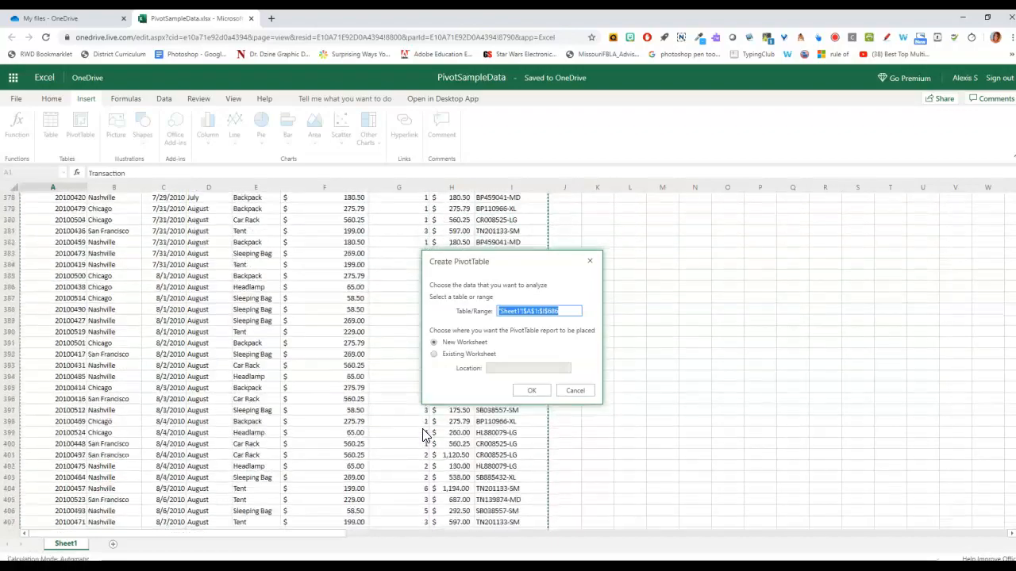
pyautogui.scroll(-20, 424, 429)
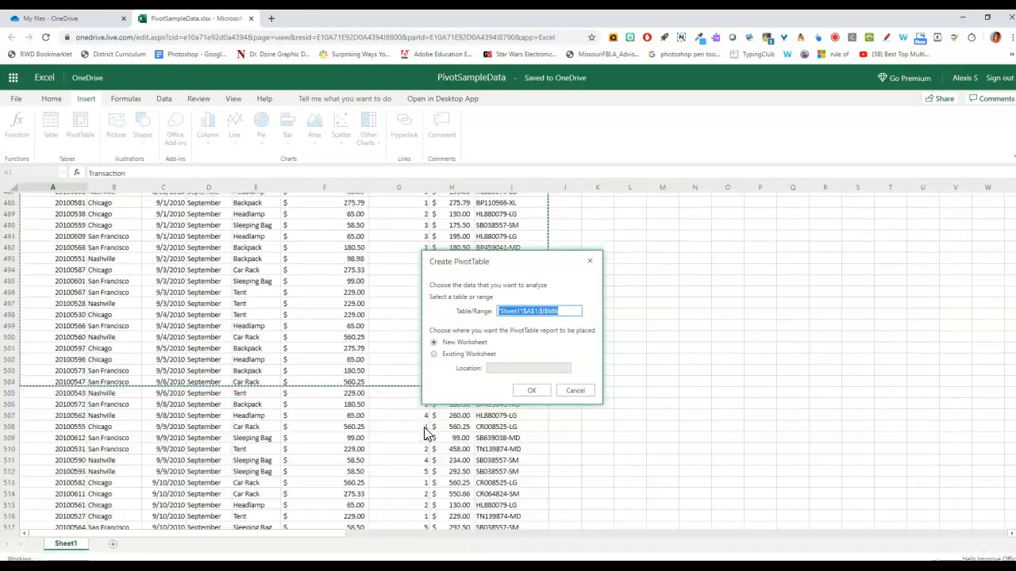
pyautogui.scroll(-20, 426, 428)
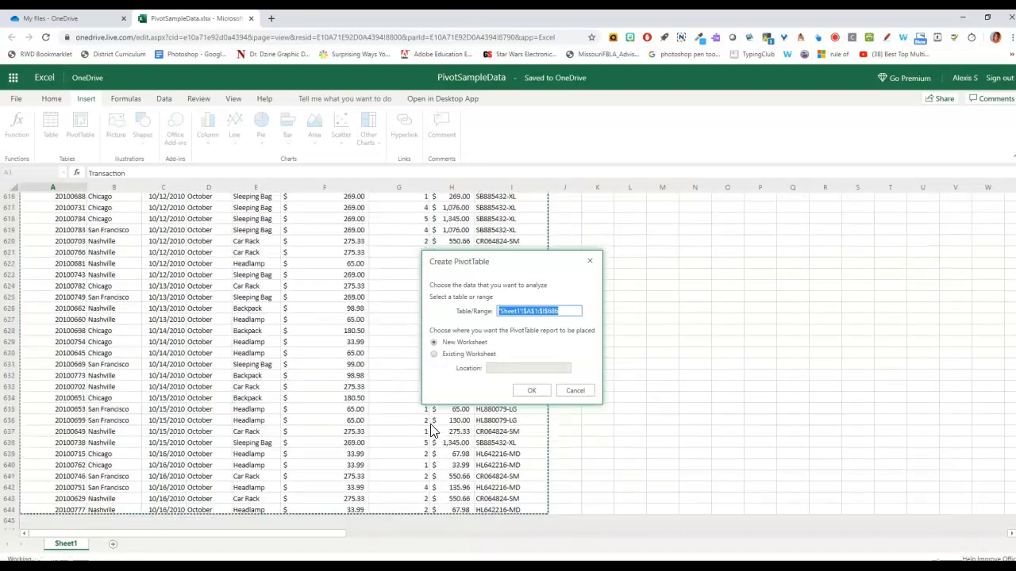
pyautogui.scroll(-12, 431, 428)
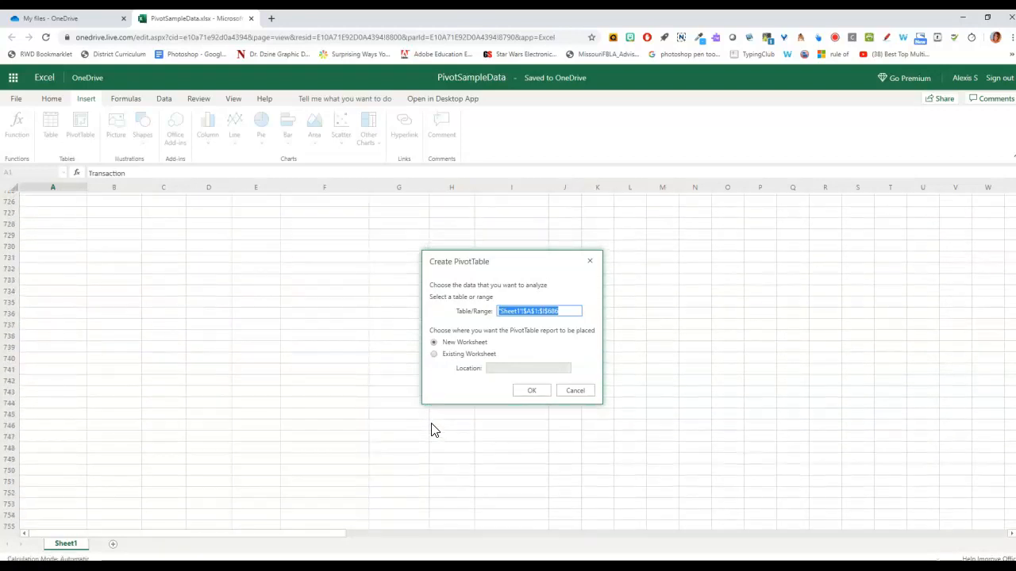
pyautogui.scroll(9, 431, 429)
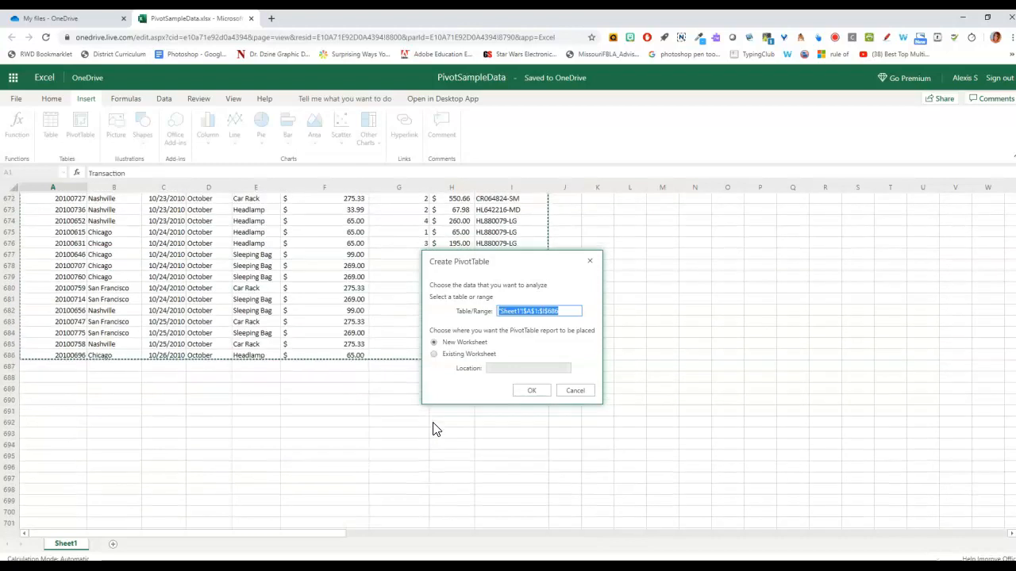
pyautogui.scroll(6, 433, 425)
pyautogui.click(529, 390)
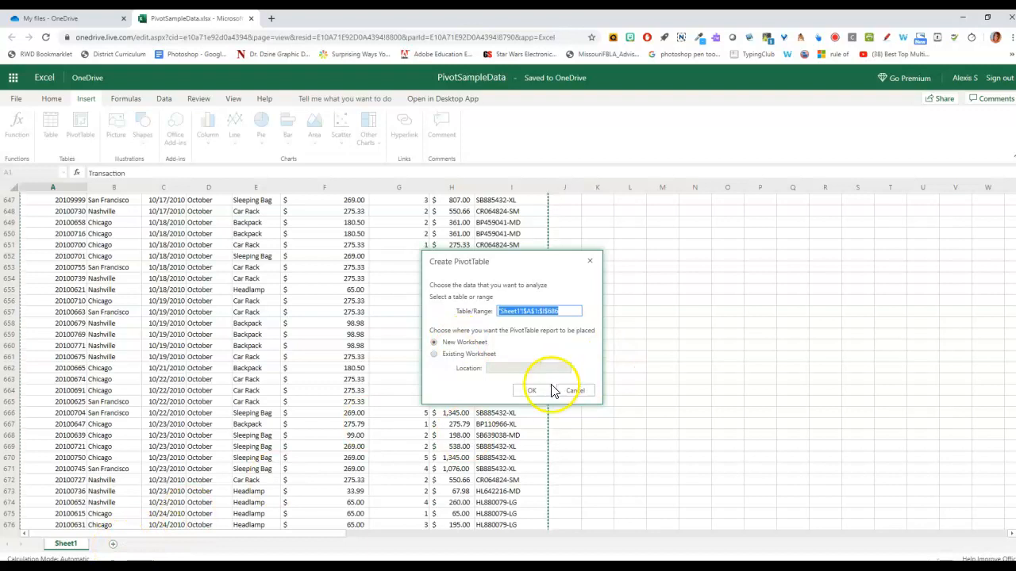
pyautogui.click(532, 390)
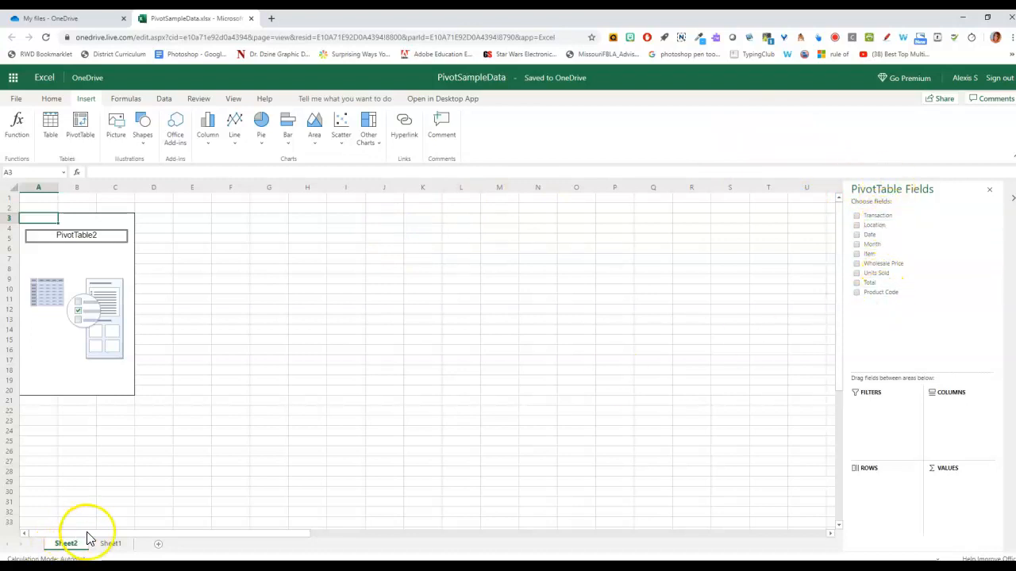
# - Examine the column headings of the source data in Sheet1 and return to the PivotTable on Sheet2
pyautogui.click(109, 545)
pyautogui.scroll(5, 630, 363)
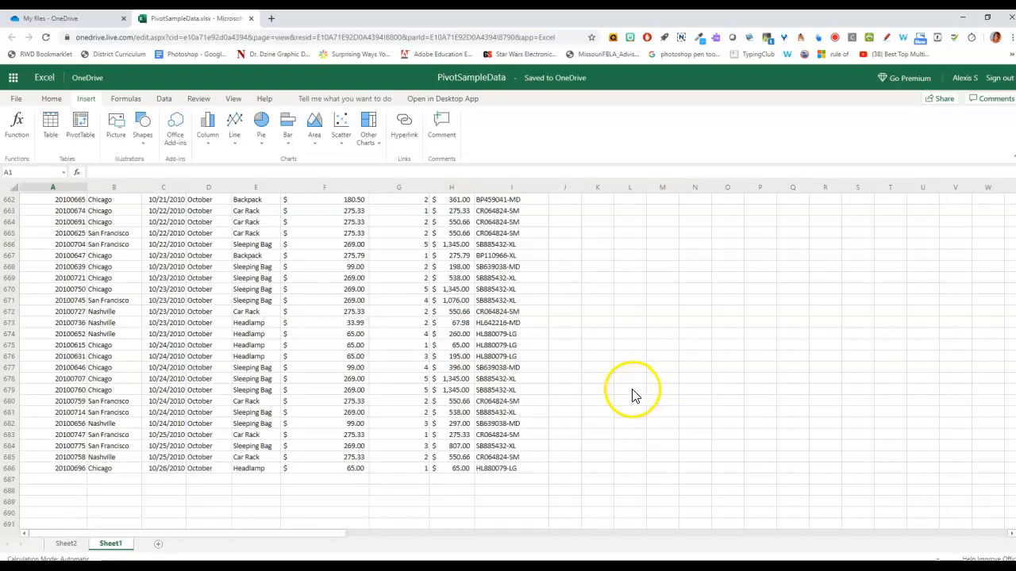
pyautogui.hotkey('ctrl', 'Home')
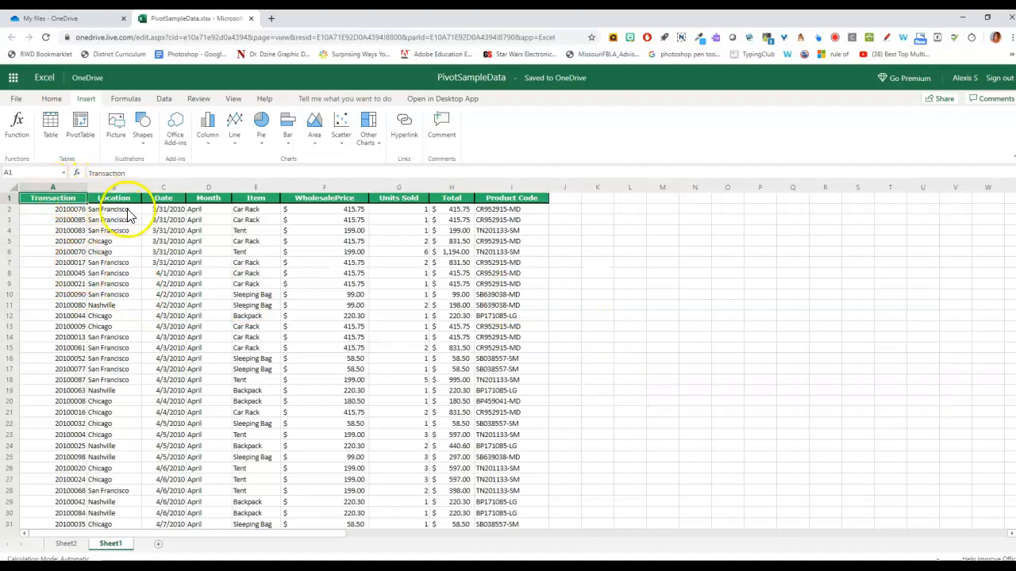
pyautogui.click(76, 545)
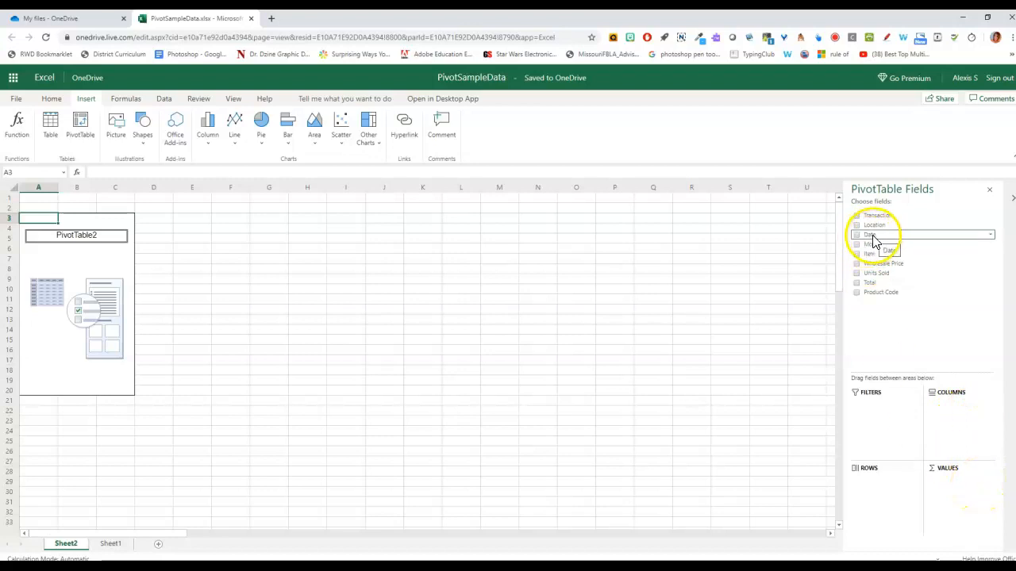
pyautogui.moveTo(875, 251); pyautogui.dragTo(877, 504)
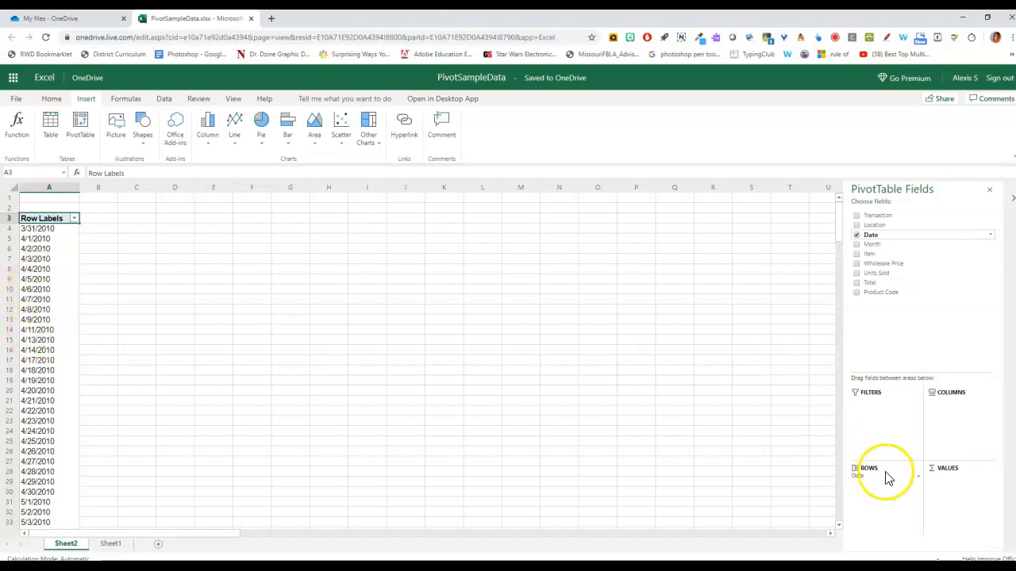
pyautogui.click(919, 478)
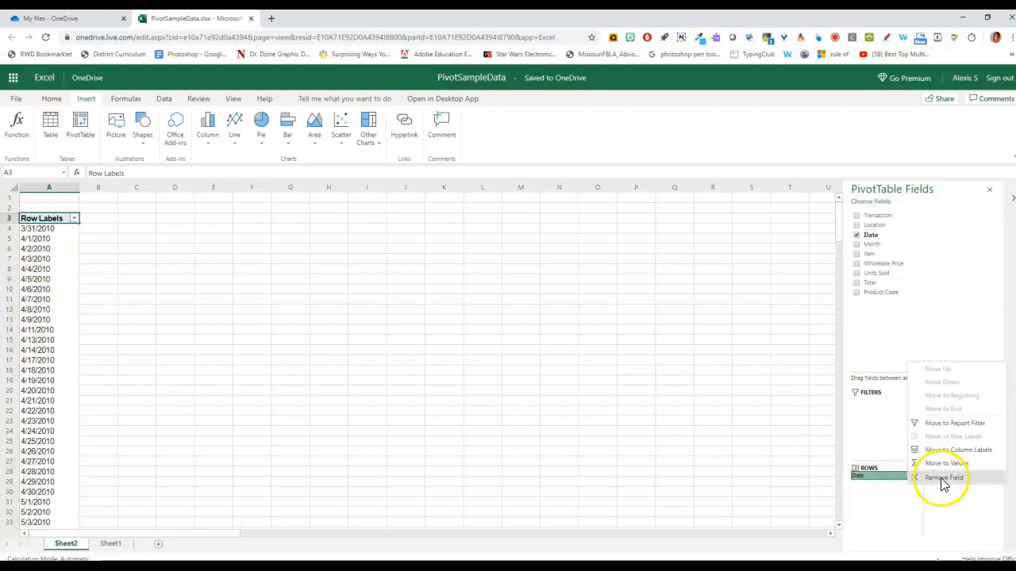
pyautogui.click(934, 480)
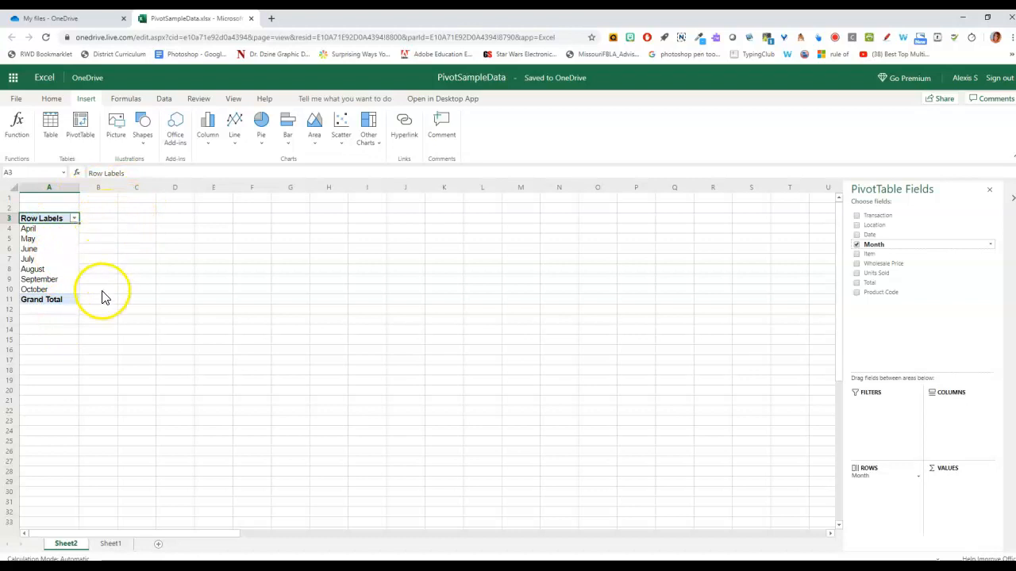
# - Set up the PivotTable with Month as the row field and the sum of Units Sold as the values
pyautogui.moveTo(865, 278); pyautogui.dragTo(960, 516)
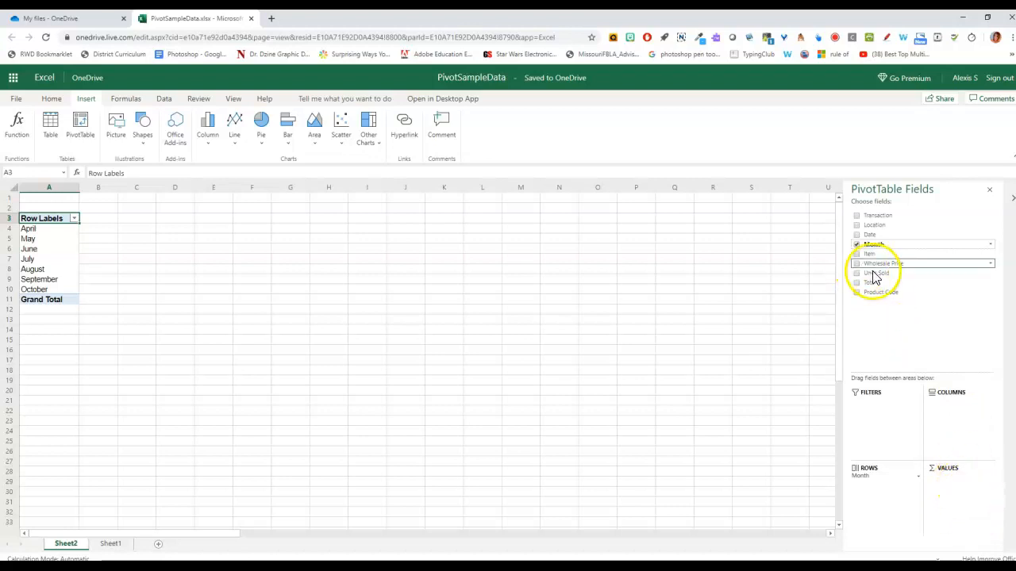
pyautogui.moveTo(876, 278); pyautogui.dragTo(924, 417)
pyautogui.moveTo(947, 491); pyautogui.dragTo(946, 490)
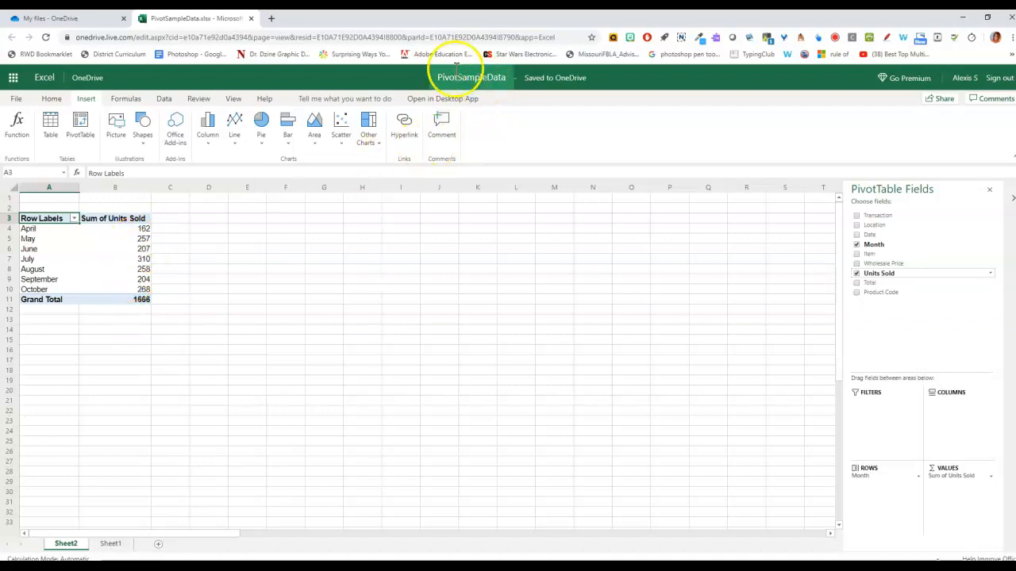
pyautogui.click(114, 303)
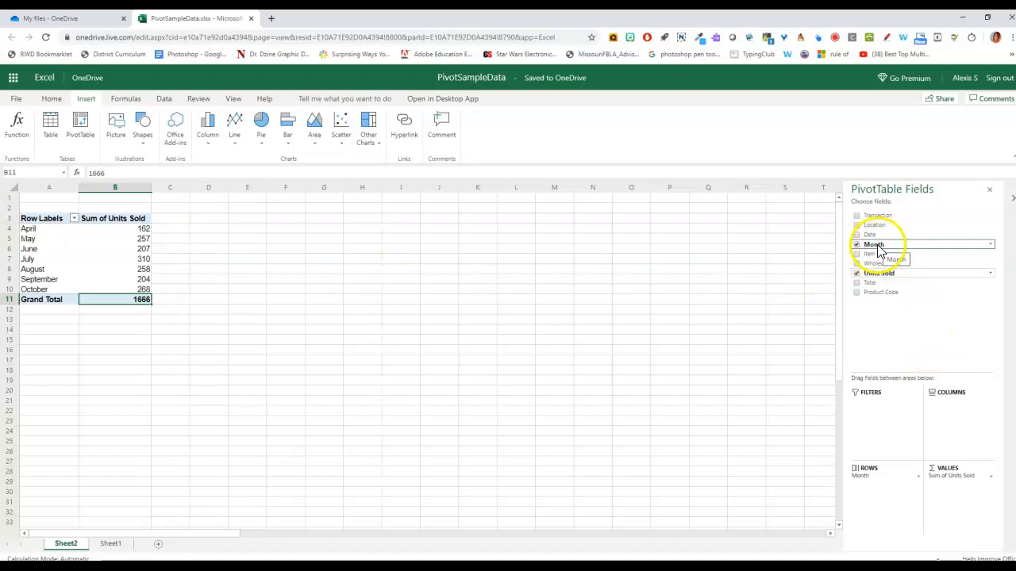
# - Replace Month with Date as the PivotTable's row field and add Item as the column field
pyautogui.click(918, 477)
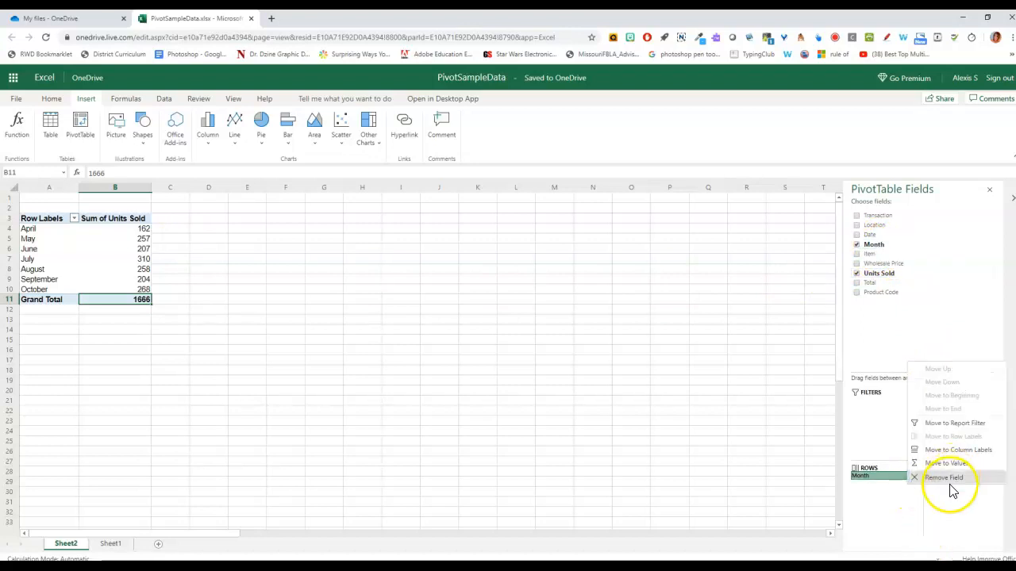
pyautogui.click(952, 479)
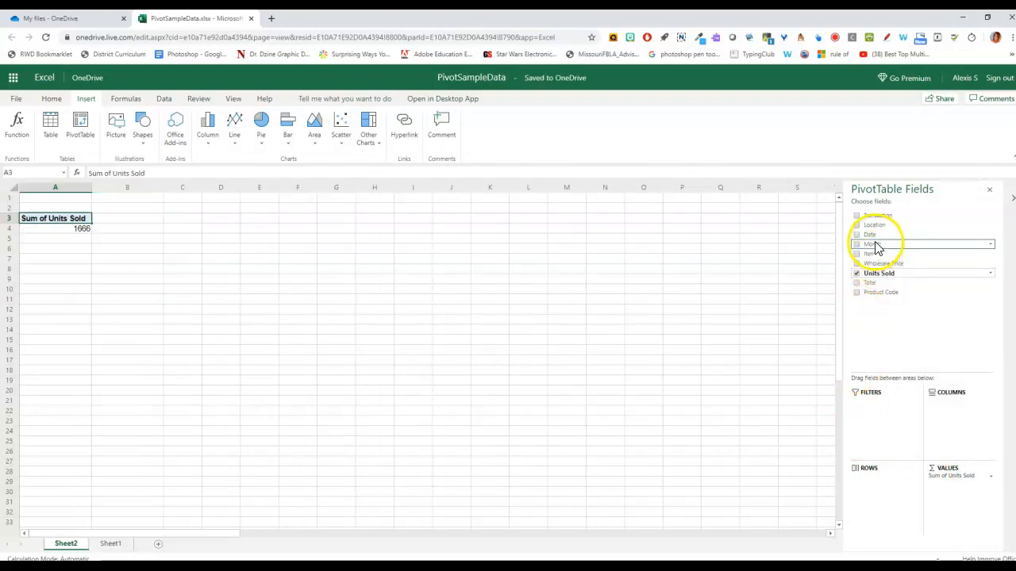
pyautogui.moveTo(872, 239); pyautogui.dragTo(878, 502)
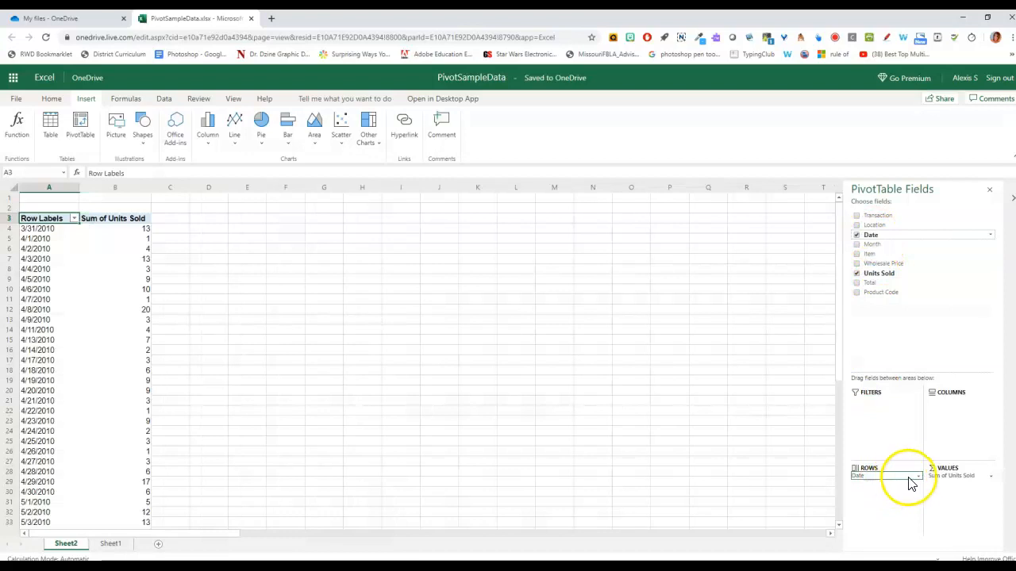
pyautogui.click(919, 477)
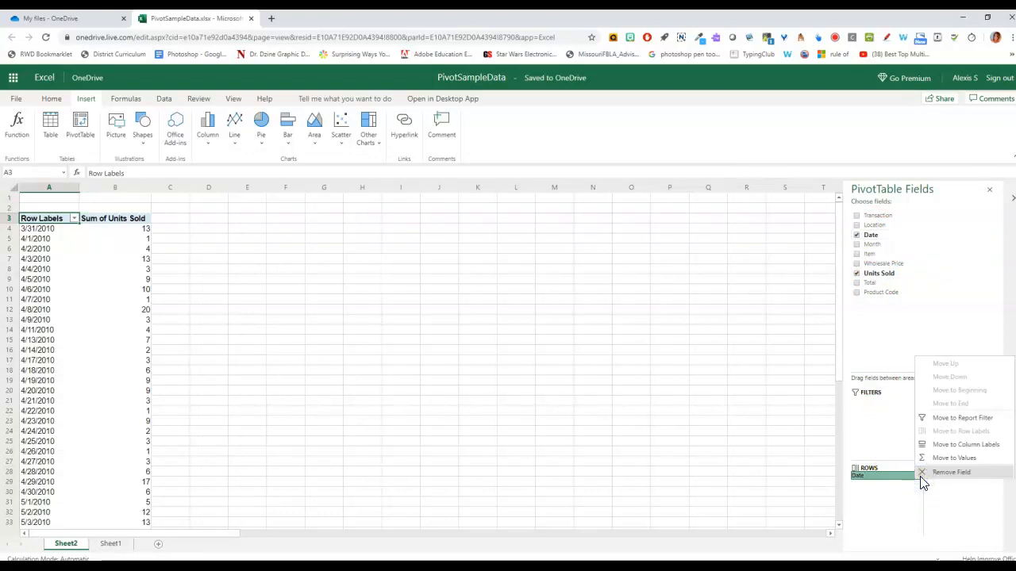
pyautogui.click(880, 458)
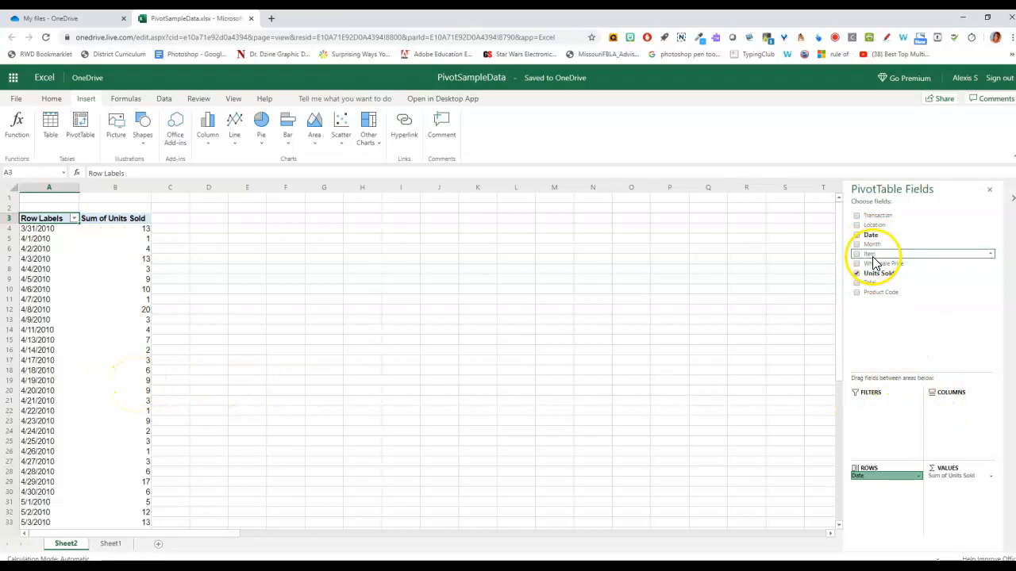
pyautogui.moveTo(873, 262); pyautogui.dragTo(960, 425)
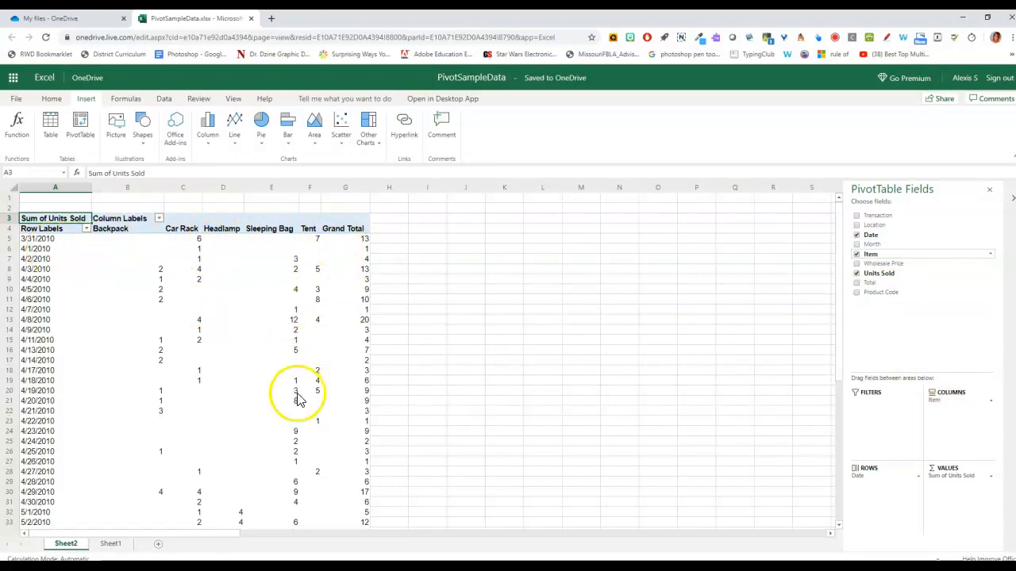
# - Remove Item, Date and Units Sold from the PivotTable and use Location as rows with the sum of Total as values
pyautogui.click(990, 402)
pyautogui.click(923, 520)
pyautogui.click(919, 478)
pyautogui.click(921, 477)
pyautogui.click(991, 475)
pyautogui.click(954, 461)
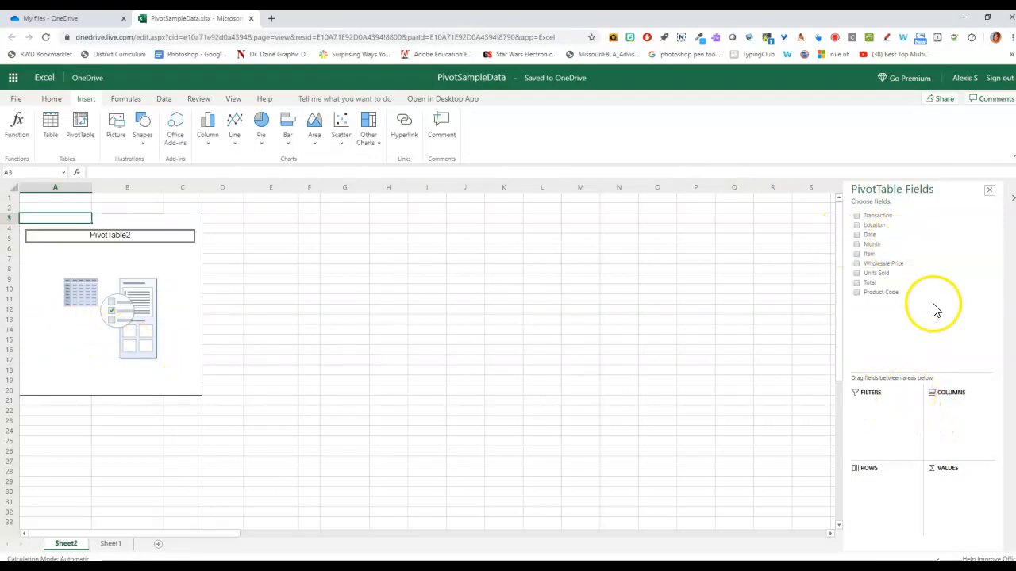
pyautogui.moveTo(873, 230); pyautogui.dragTo(871, 517)
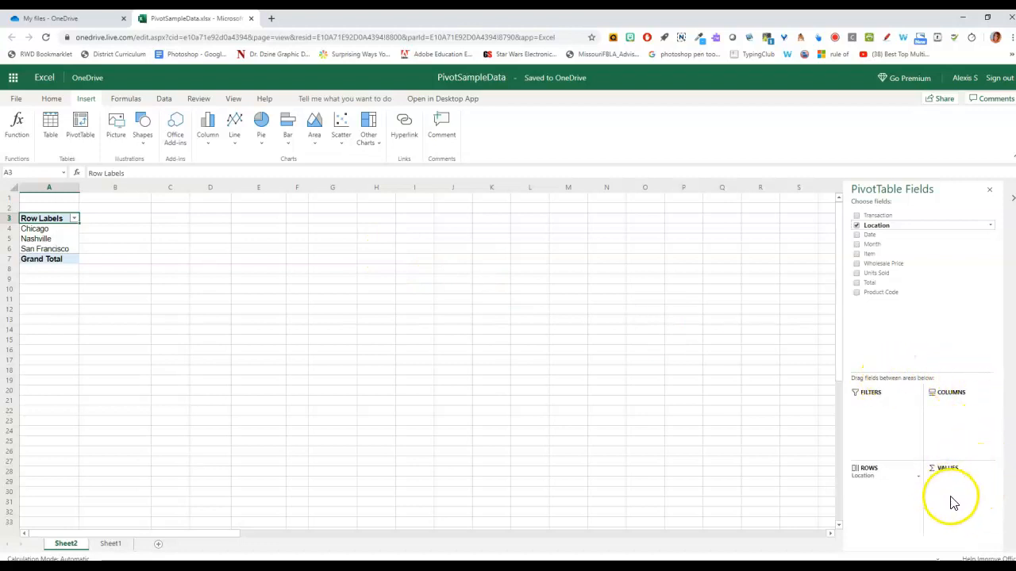
pyautogui.moveTo(871, 283); pyautogui.dragTo(959, 490)
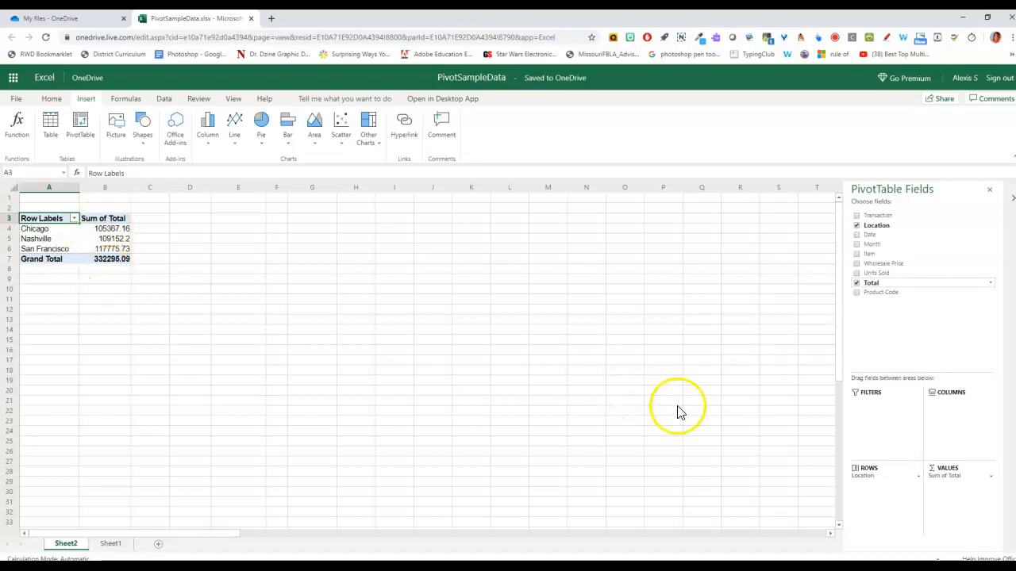
# - Give the Total value field the custom name Total Sales in its value field settings
pyautogui.click(990, 477)
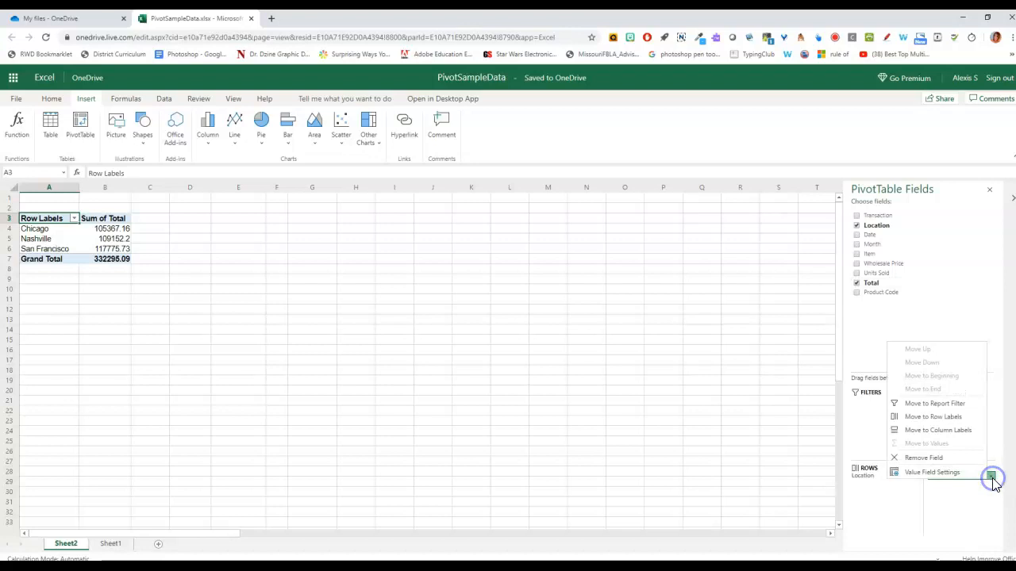
pyautogui.click(919, 473)
pyautogui.moveTo(517, 254); pyautogui.dragTo(392, 258)
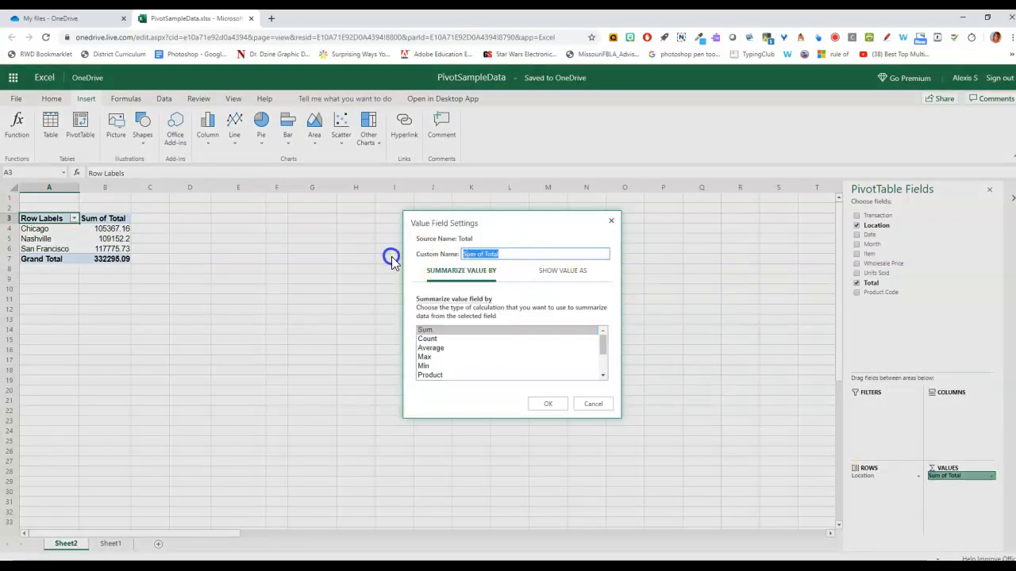
pyautogui.write('Total Sales')
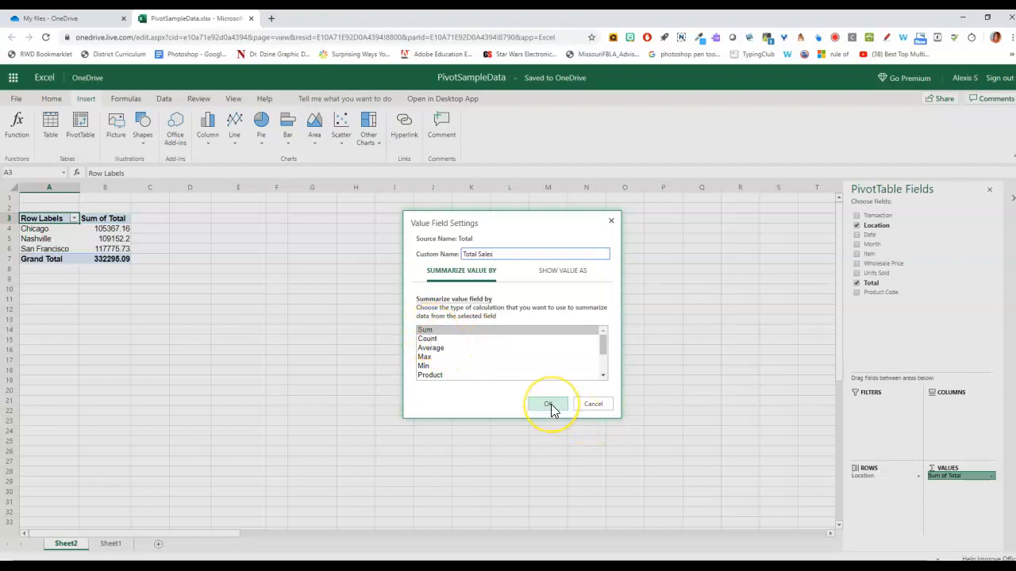
pyautogui.click(568, 273)
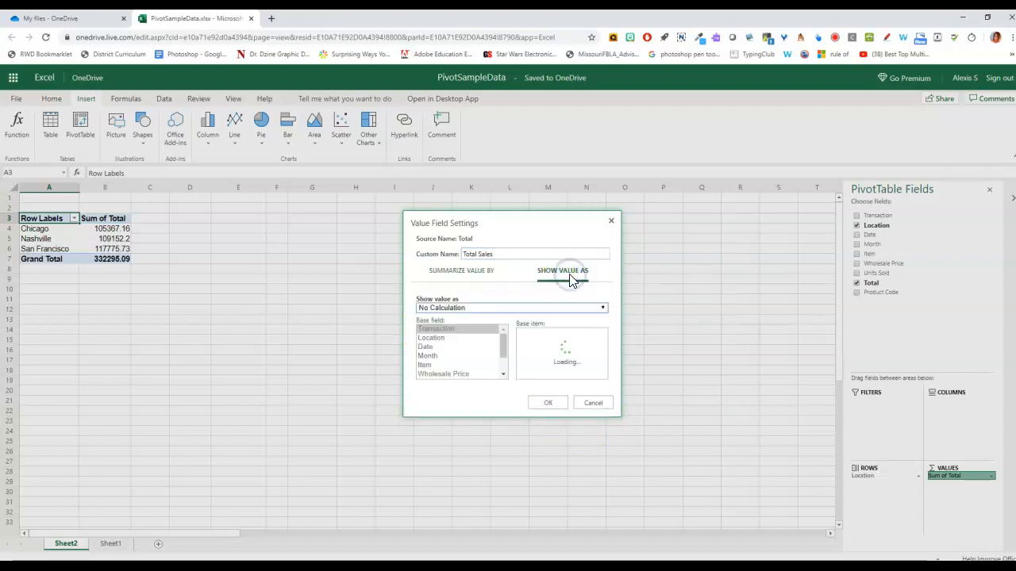
pyautogui.click(464, 309)
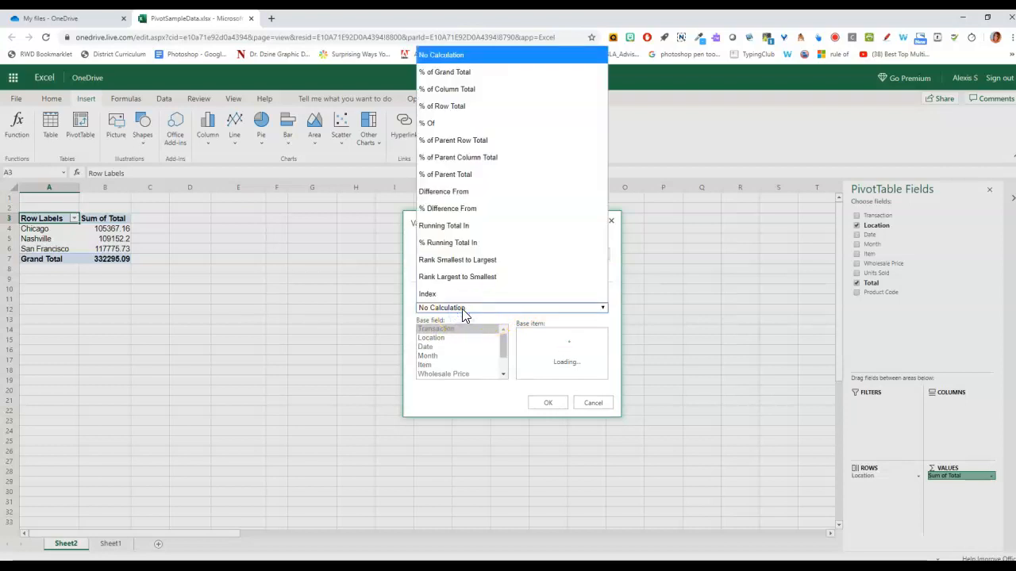
pyautogui.click(474, 411)
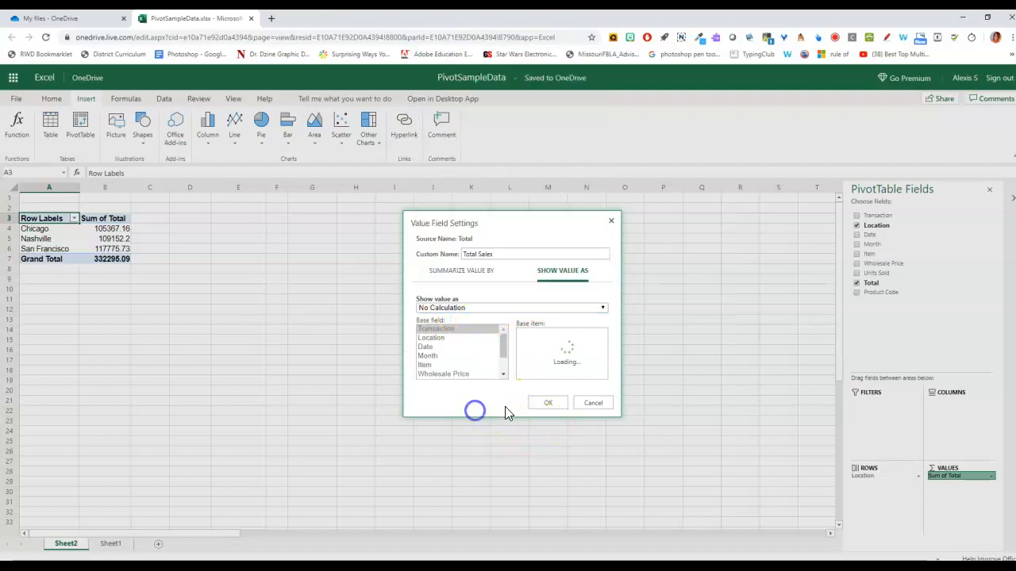
pyautogui.click(467, 270)
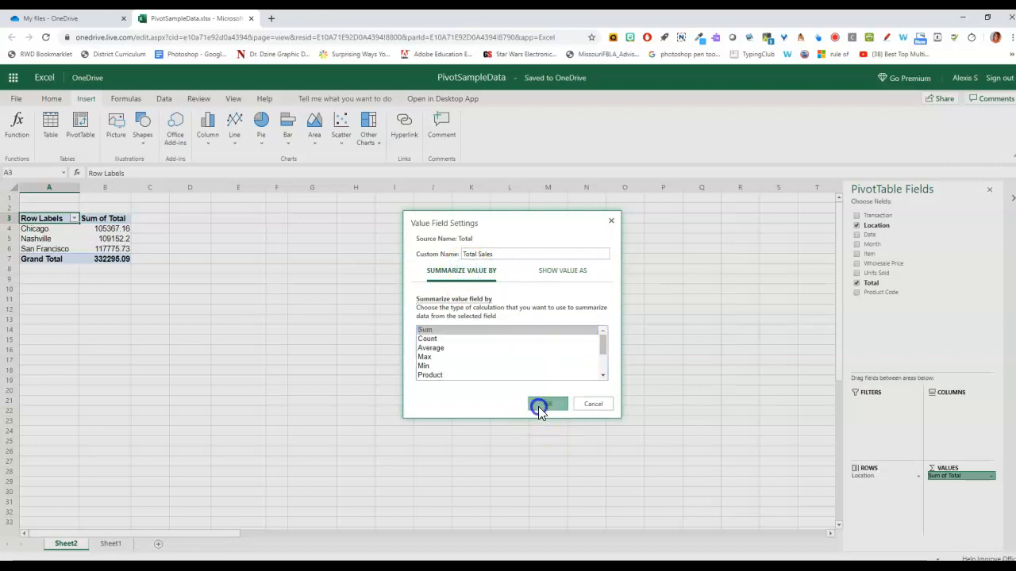
pyautogui.click(540, 406)
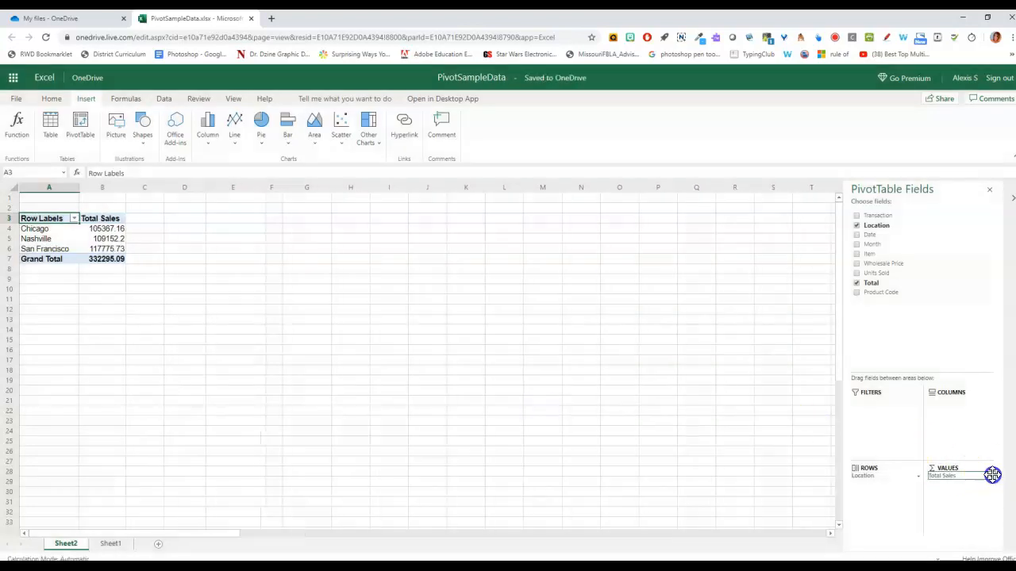
# - Examine the calculation types available for summarizing the Total Sales value field
pyautogui.click(992, 475)
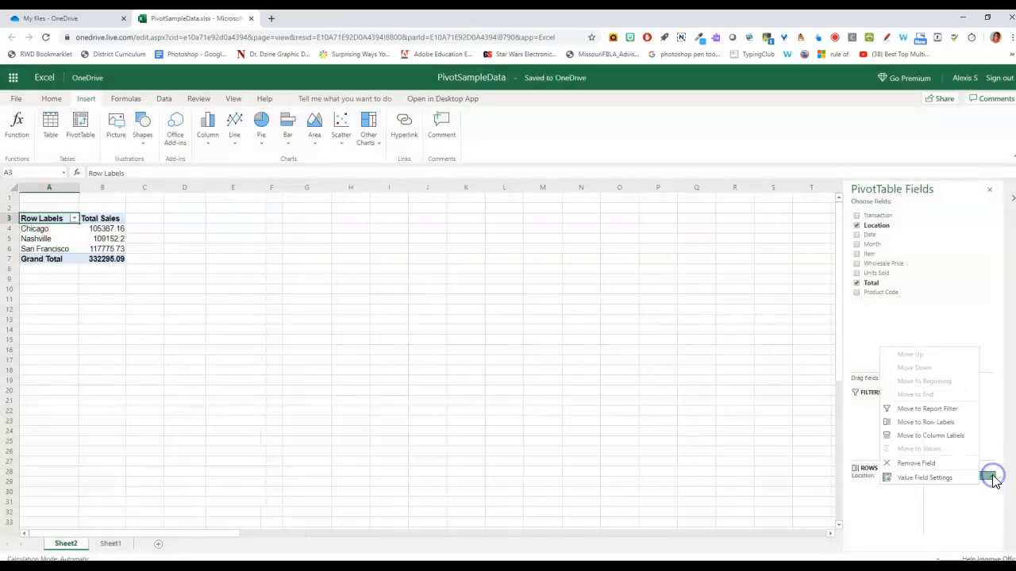
pyautogui.click(927, 478)
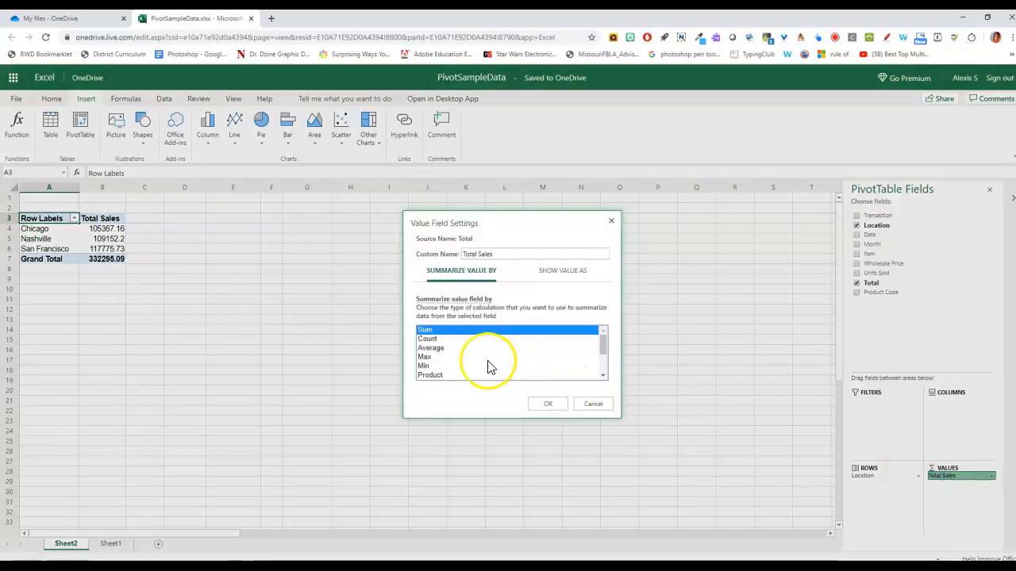
pyautogui.moveTo(604, 340)
pyautogui.mouseDown()
pyautogui.moveTo(607, 363)
pyautogui.moveTo(616, 327)
pyautogui.mouseUp()
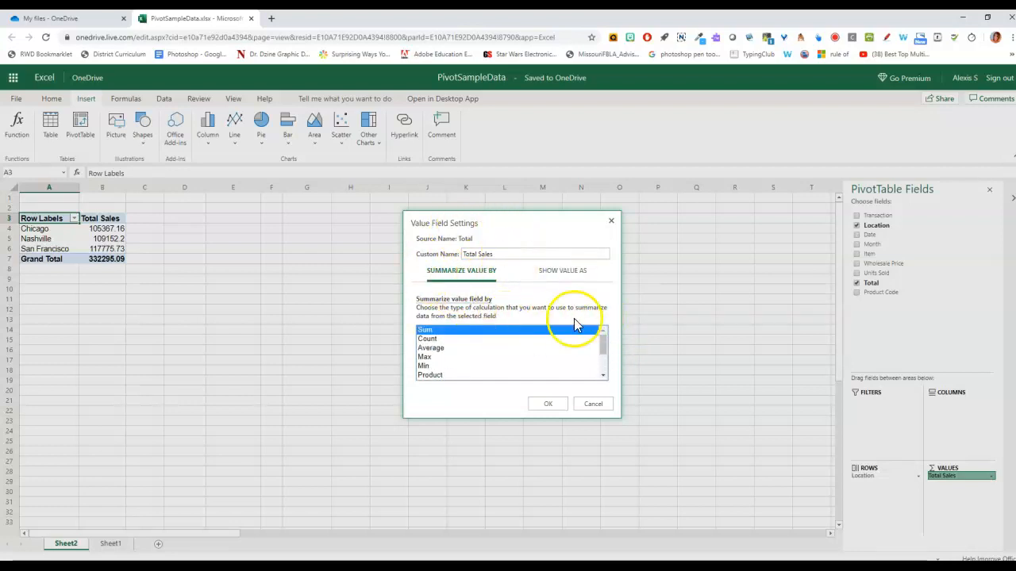
pyautogui.click(559, 406)
# - Format the Total Sales amounts in B4:B7, including the grand total, as dollar currency
pyautogui.moveTo(91, 228); pyautogui.dragTo(102, 249)
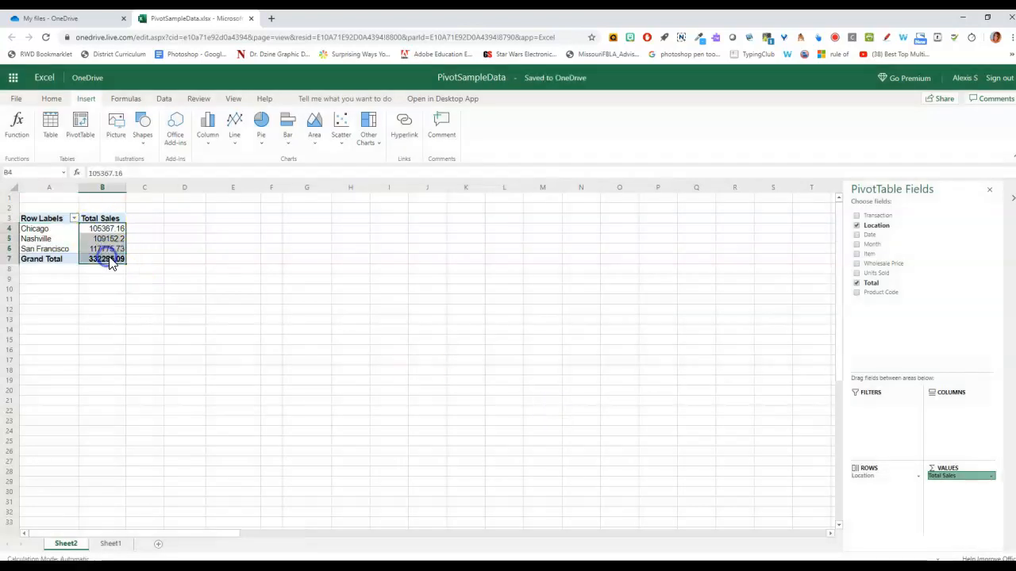
pyautogui.click(51, 99)
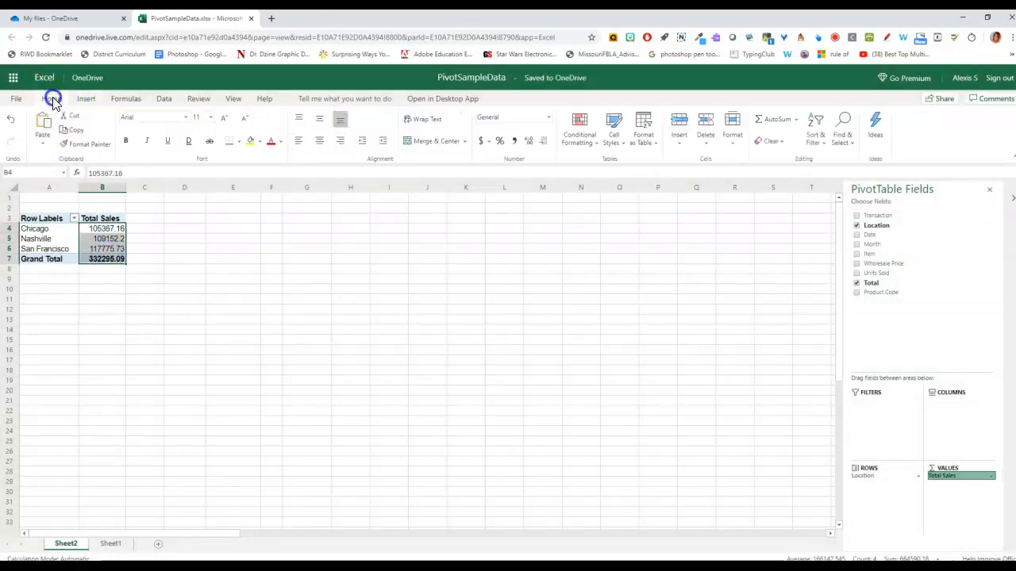
pyautogui.click(483, 145)
pyautogui.click(493, 157)
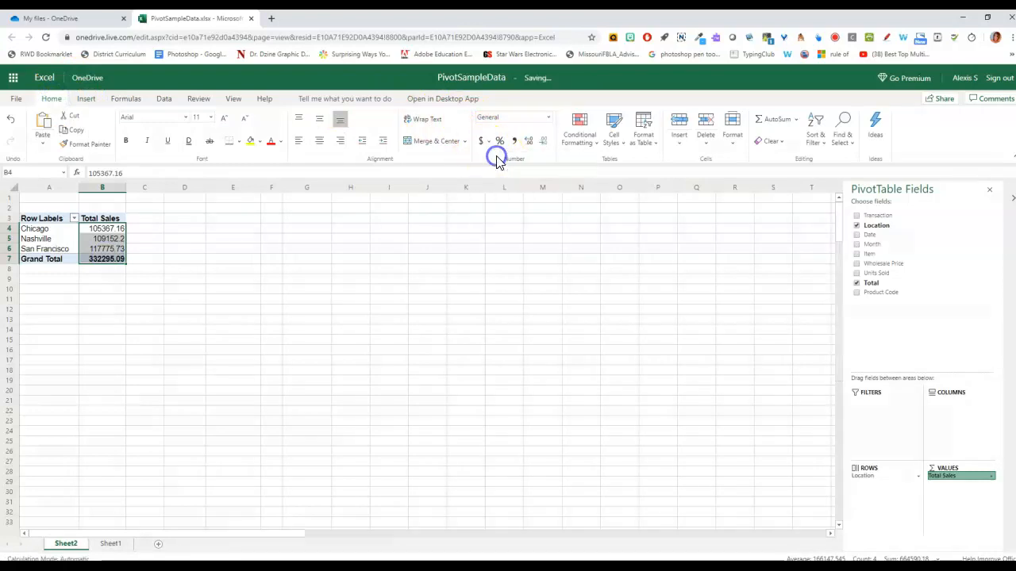
pyautogui.click(212, 295)
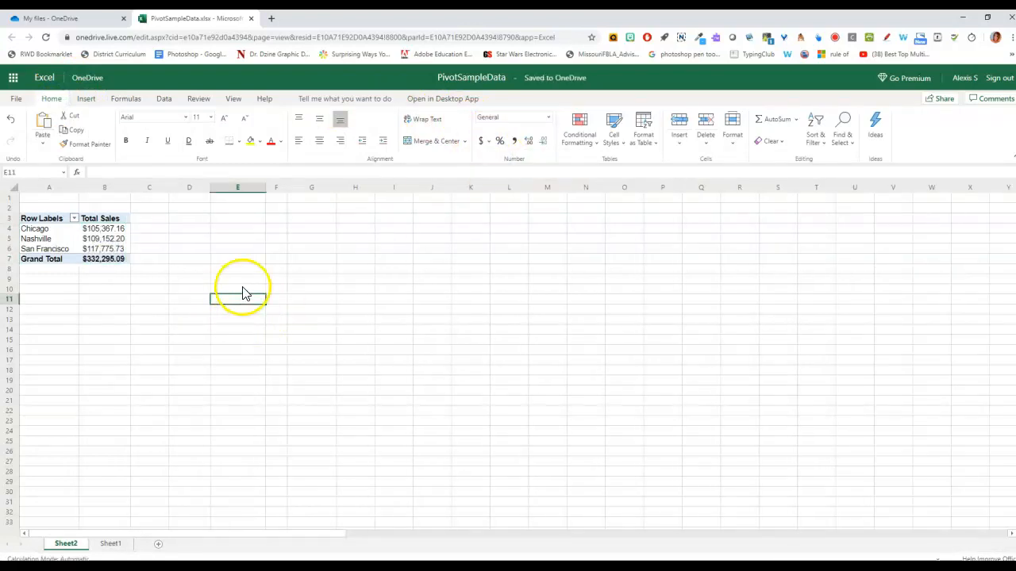
# - Check the Total Sales value field settings again for the currency-formatted PivotTable
pyautogui.click(63, 239)
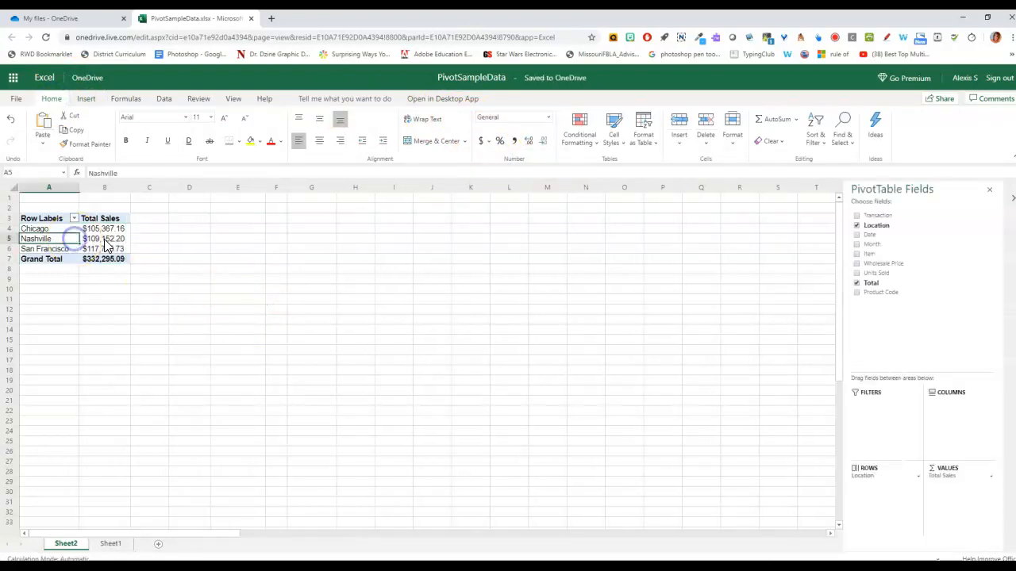
pyautogui.click(989, 477)
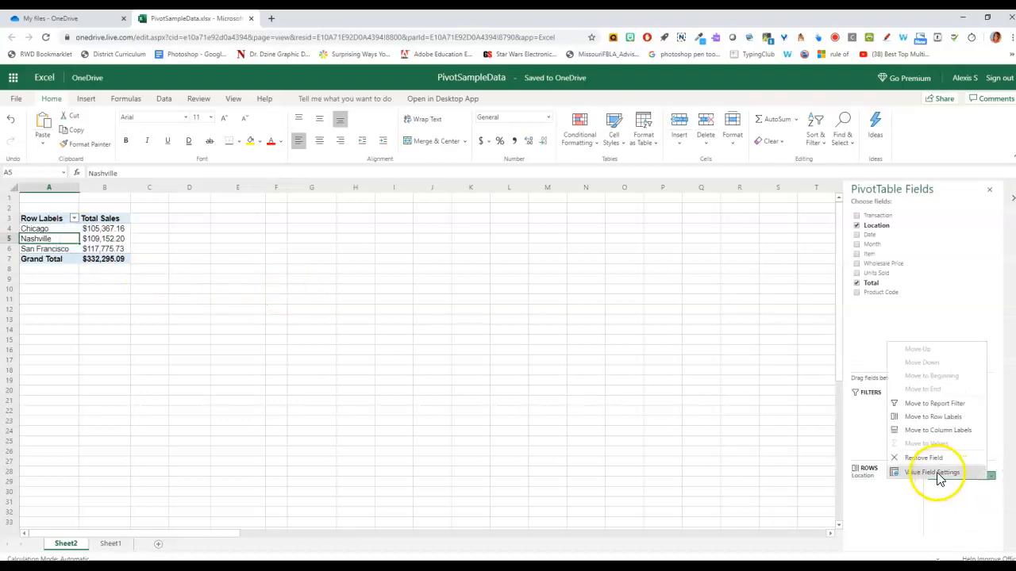
pyautogui.click(925, 475)
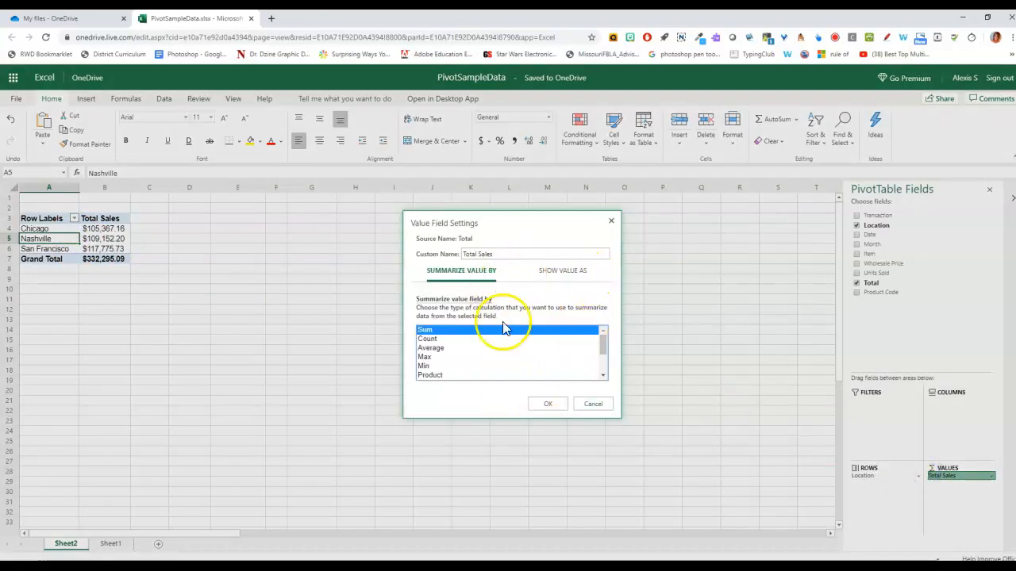
pyautogui.click(586, 407)
# - Insert another PivotTable based on the full Sheet1 sales data, placed on a new worksheet
pyautogui.click(105, 309)
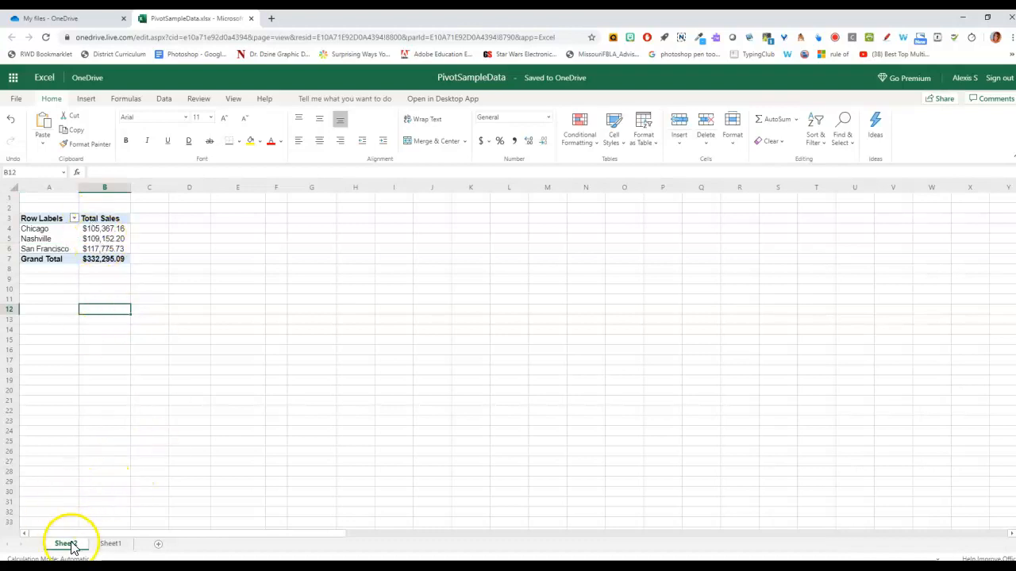
pyautogui.click(117, 545)
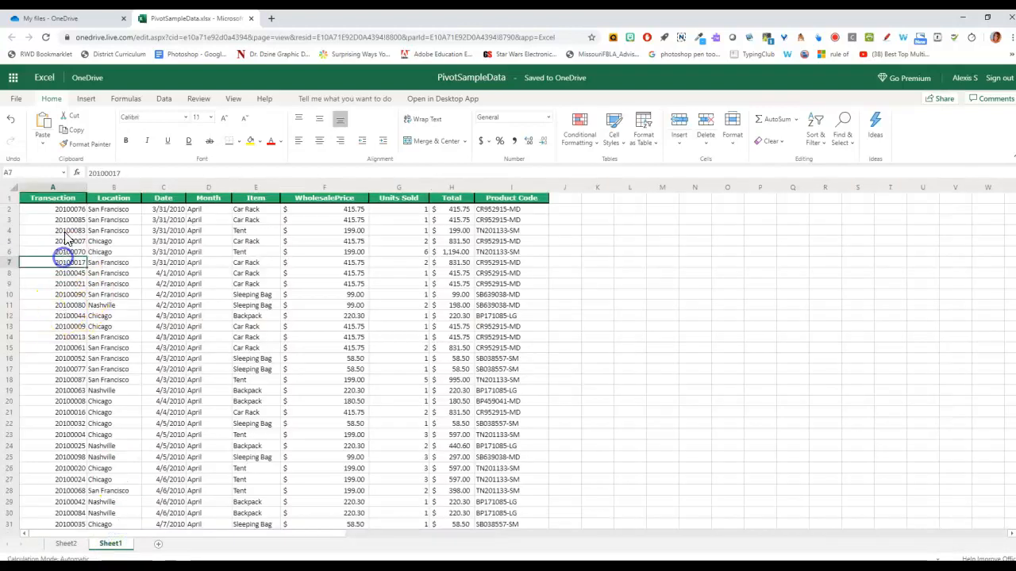
pyautogui.click(86, 99)
pyautogui.click(80, 128)
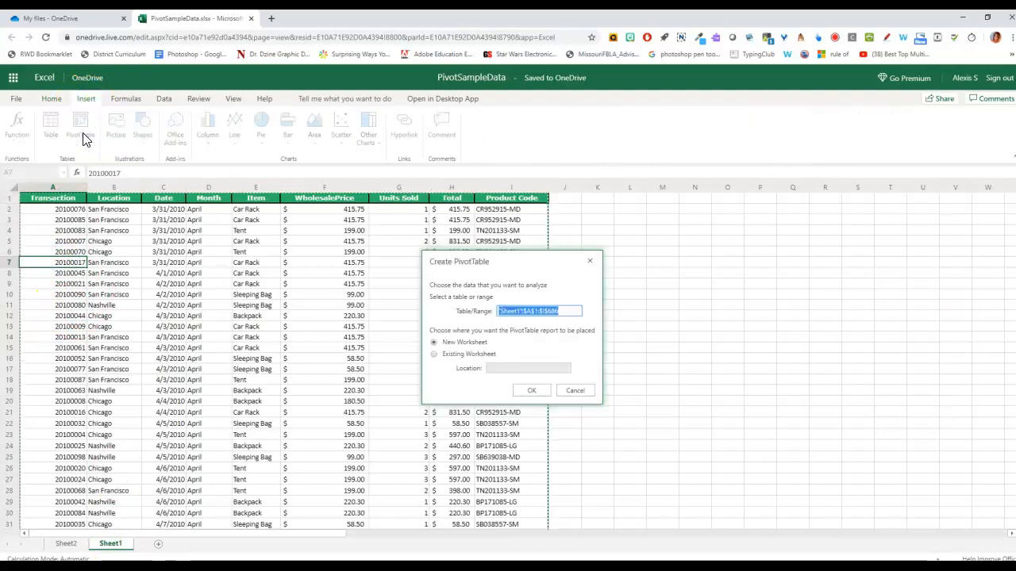
pyautogui.click(534, 395)
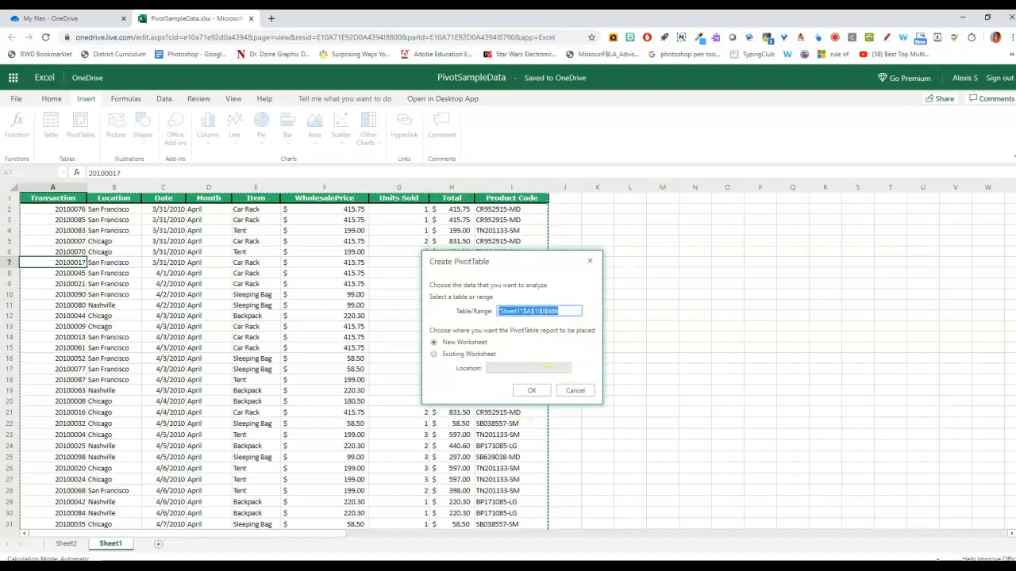
pyautogui.click(532, 393)
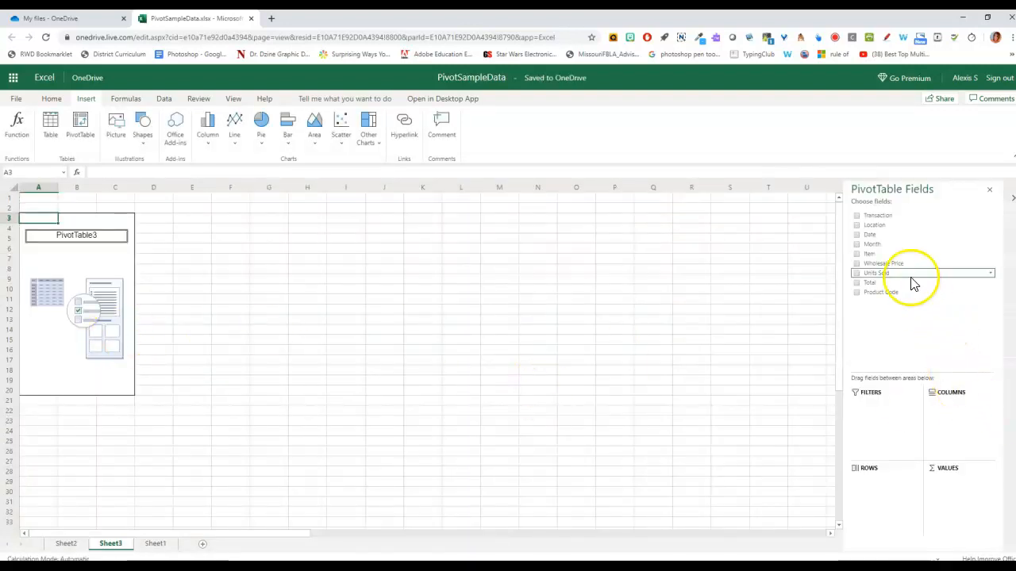
# - Lay out the new PivotTable with Item as rows, Location as columns and the sum of Total as values
pyautogui.moveTo(869, 262); pyautogui.dragTo(875, 419)
pyautogui.moveTo(873, 489); pyautogui.dragTo(875, 491)
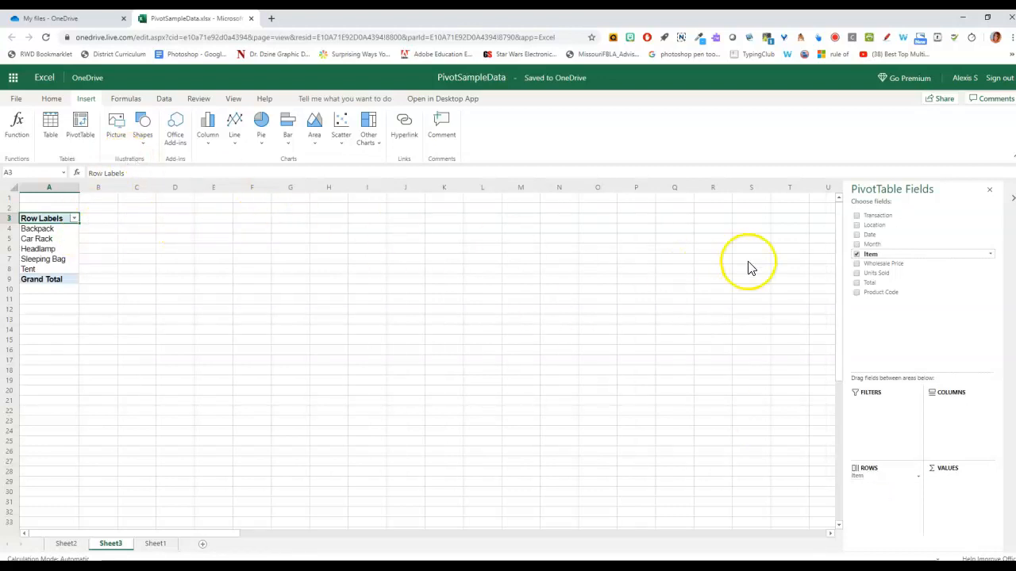
pyautogui.moveTo(882, 227); pyautogui.dragTo(959, 417)
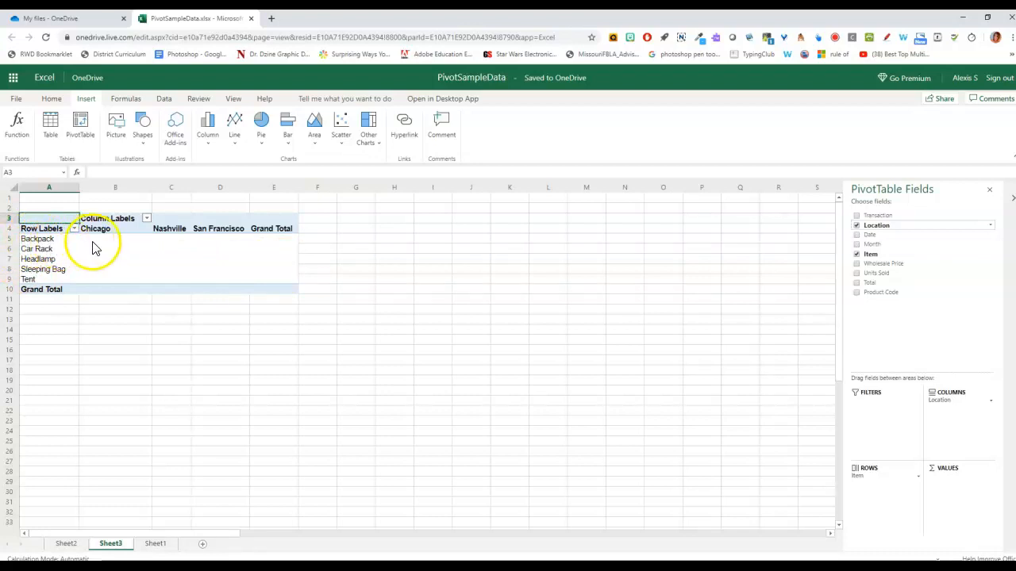
pyautogui.moveTo(876, 290); pyautogui.dragTo(964, 495)
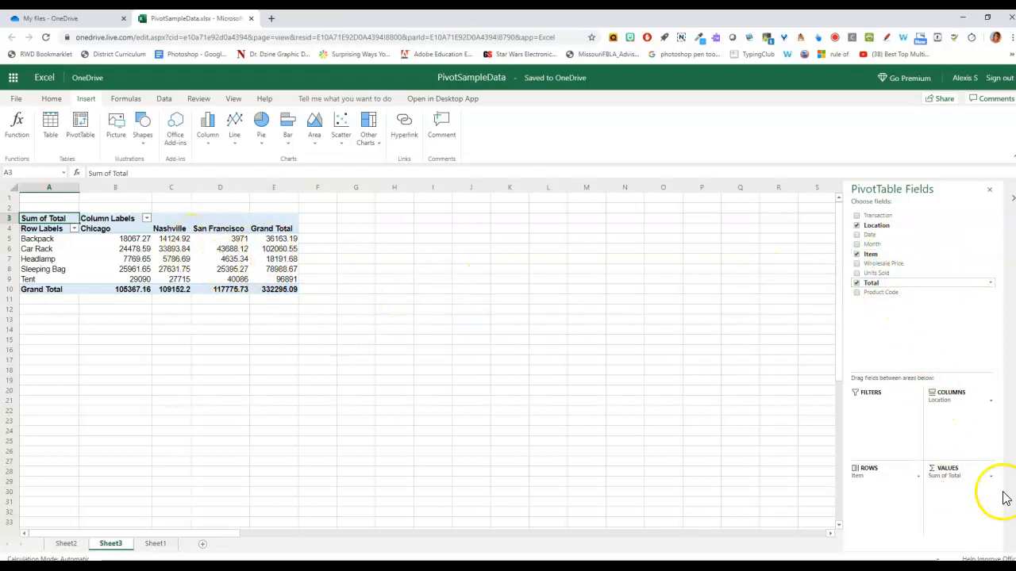
# - Replace Sum of Total with the sum of Units Sold as the PivotTable's values
pyautogui.click(965, 477)
pyautogui.click(905, 467)
pyautogui.moveTo(878, 274); pyautogui.dragTo(962, 504)
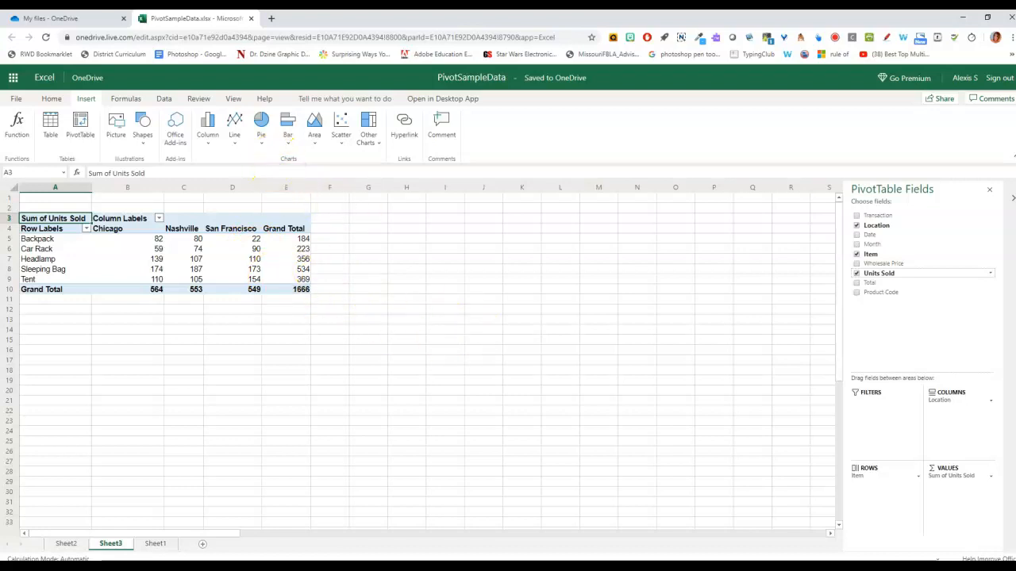
pyautogui.click(97, 346)
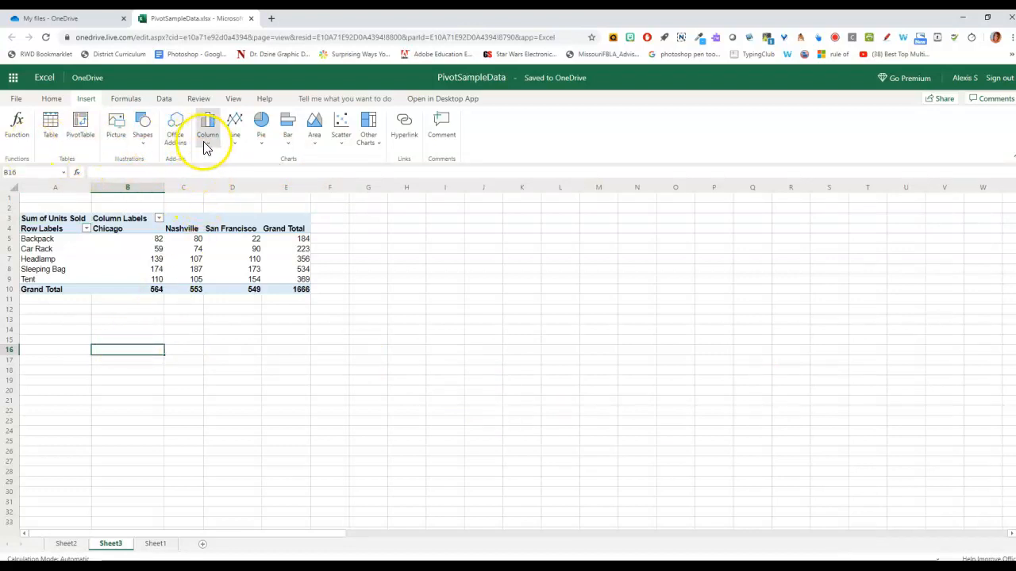
pyautogui.click(263, 146)
pyautogui.click(265, 143)
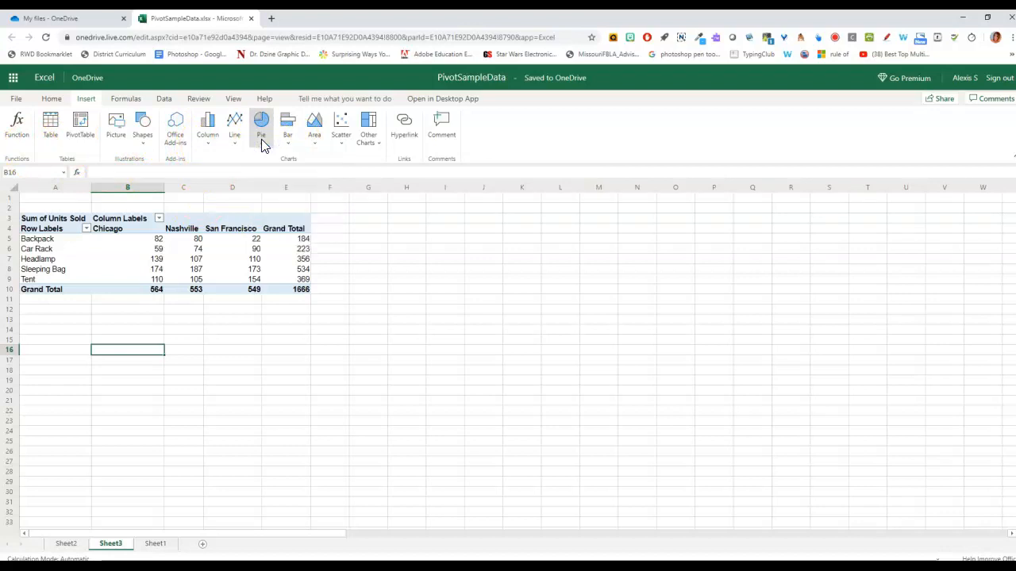